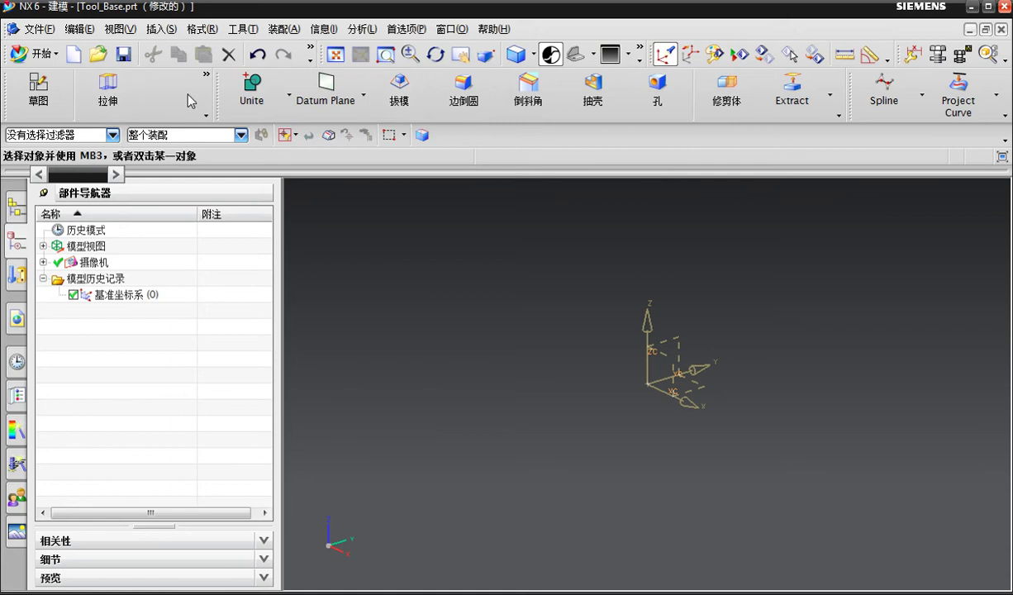
# Step: Insert a Block feature with edge lengths 120, 90 and 40 mm at the origin
pyautogui.click(206, 114)
pyautogui.click(190, 138)
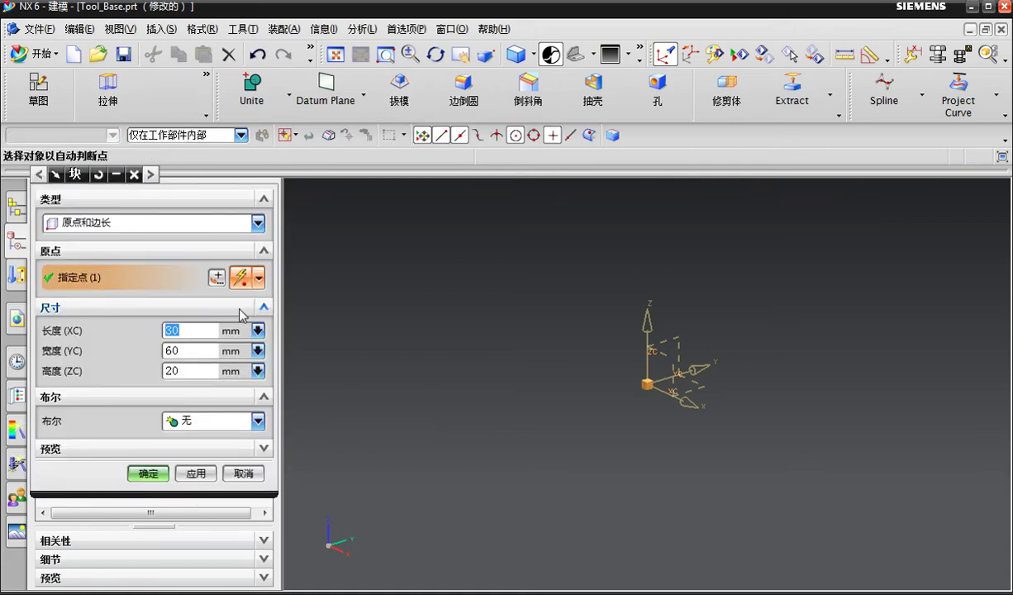
pyautogui.write('12')
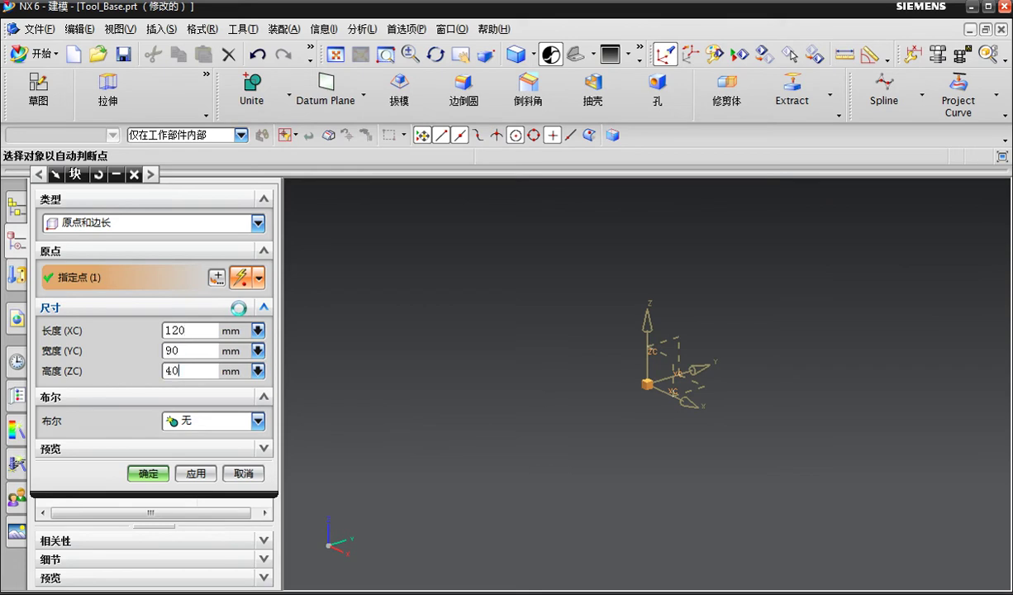
pyautogui.press('Tab')
pyautogui.click(144, 472)
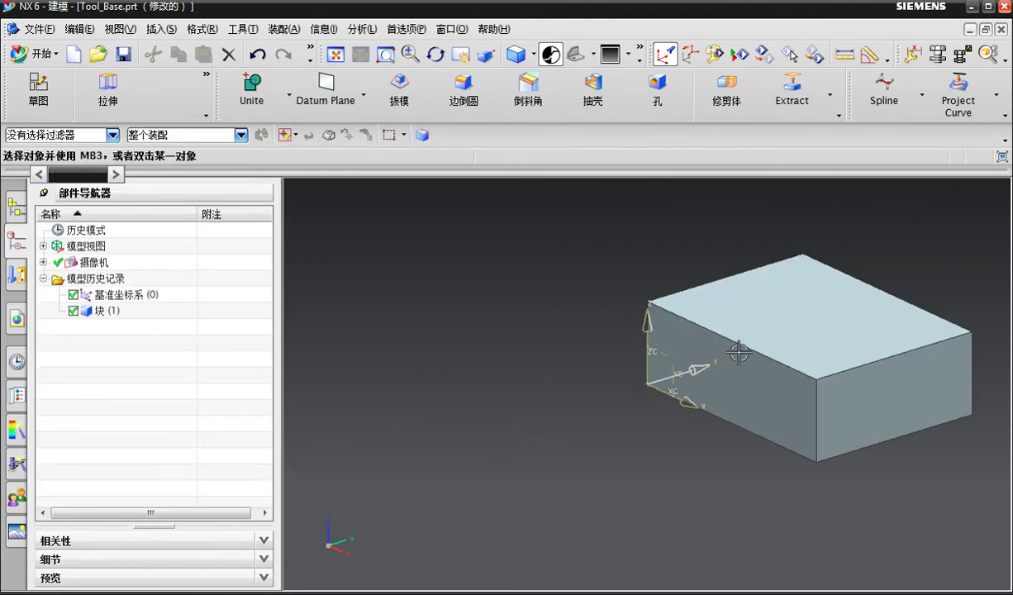
# Step: Move the work coordinate origin up 20 mm in Z
pyautogui.keyDown('shift'); pyautogui.moveTo(799, 320); pyautogui.dragTo(622, 326, button='middle'); pyautogui.keyUp('shift')
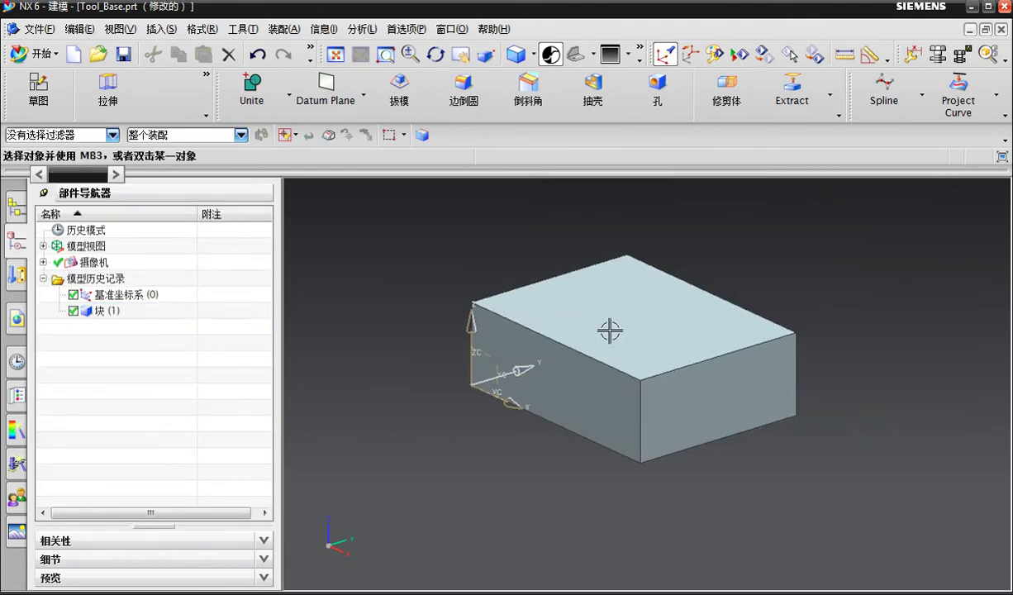
pyautogui.click(606, 330)
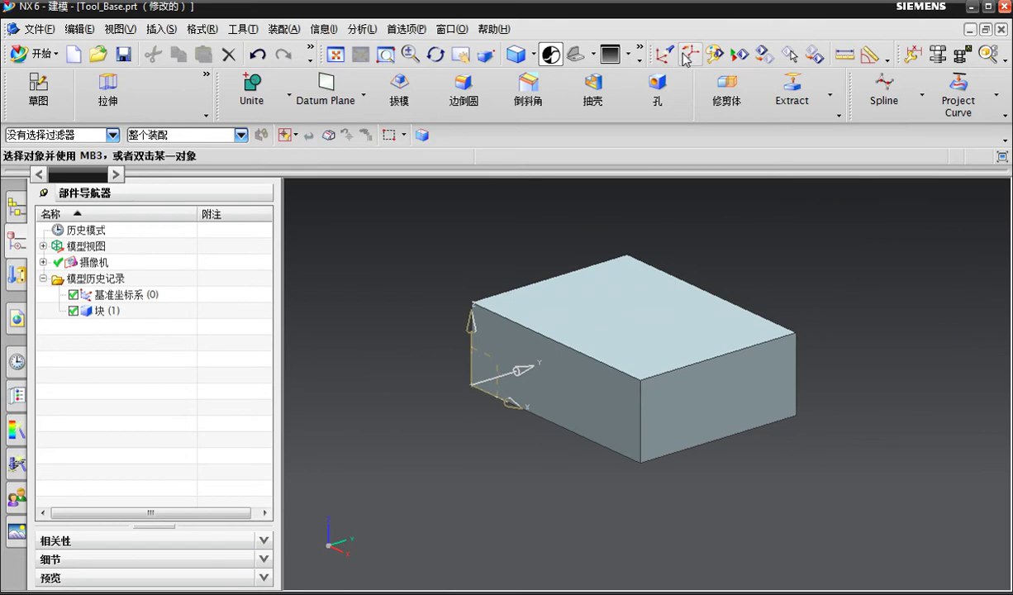
pyautogui.click(686, 56)
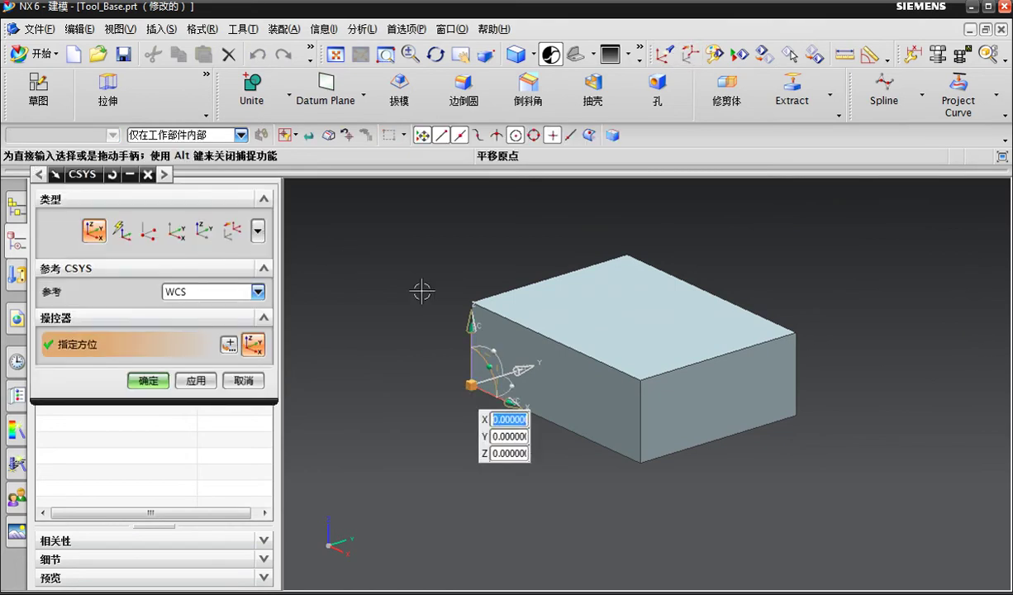
pyautogui.press('Tab')
pyautogui.press('Tab')
pyautogui.write('20')
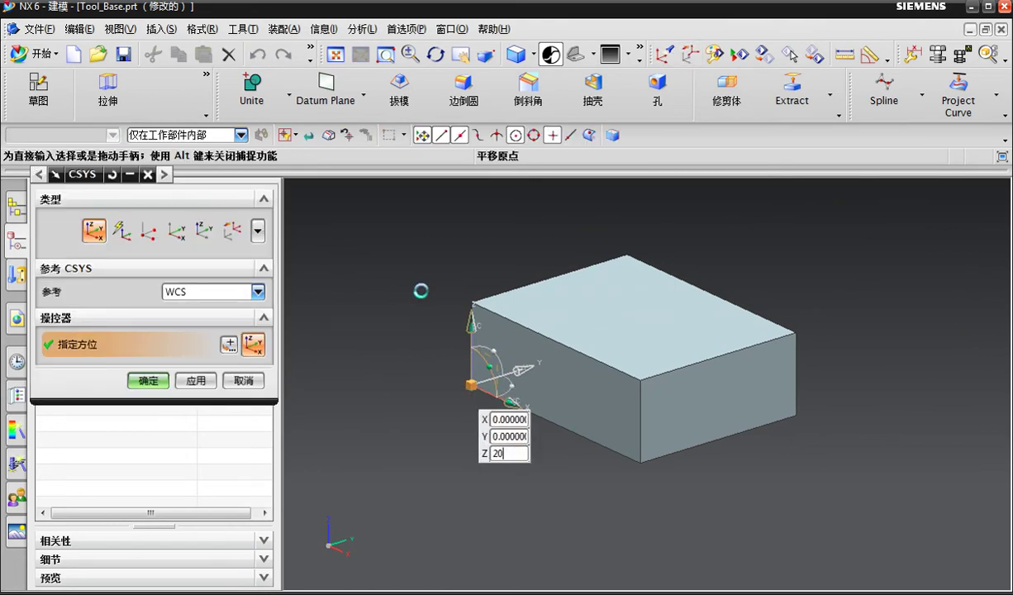
pyautogui.press('Return')
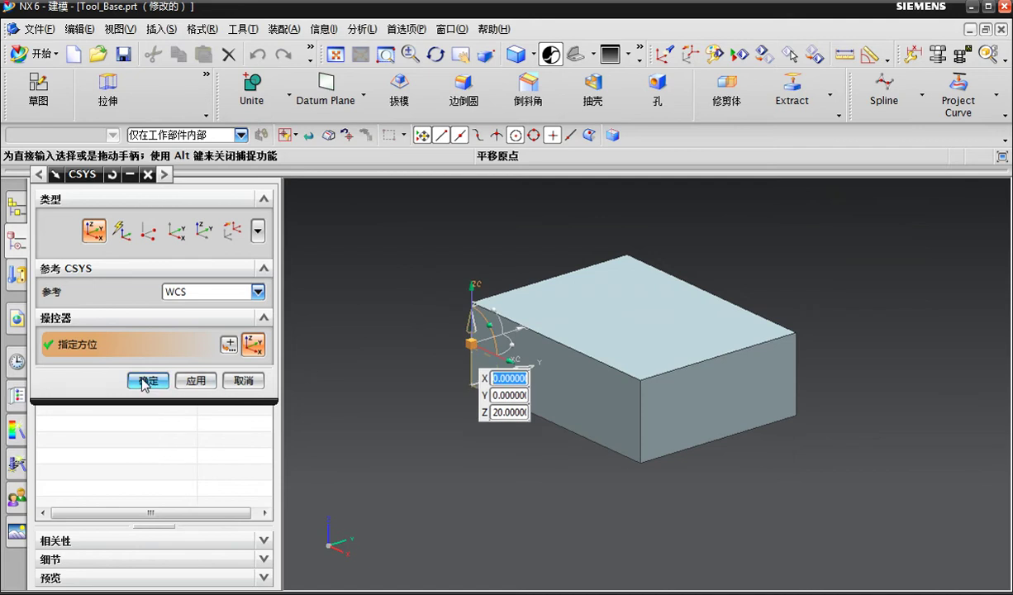
pyautogui.click(143, 380)
# Step: Subtract a 30 × 60 × 20 mm block from the body at the new origin
pyautogui.click(207, 76)
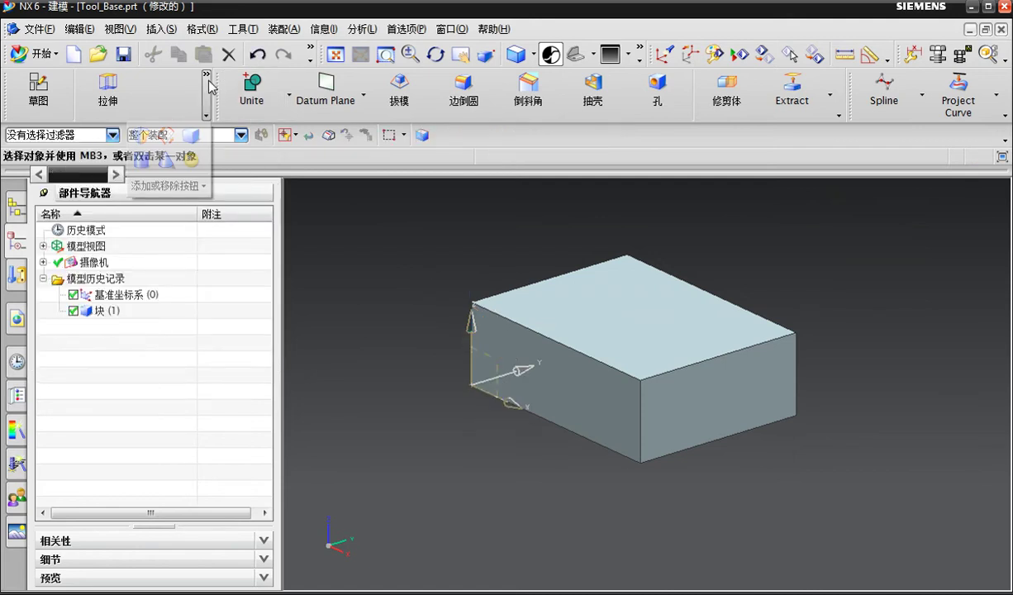
pyautogui.click(184, 131)
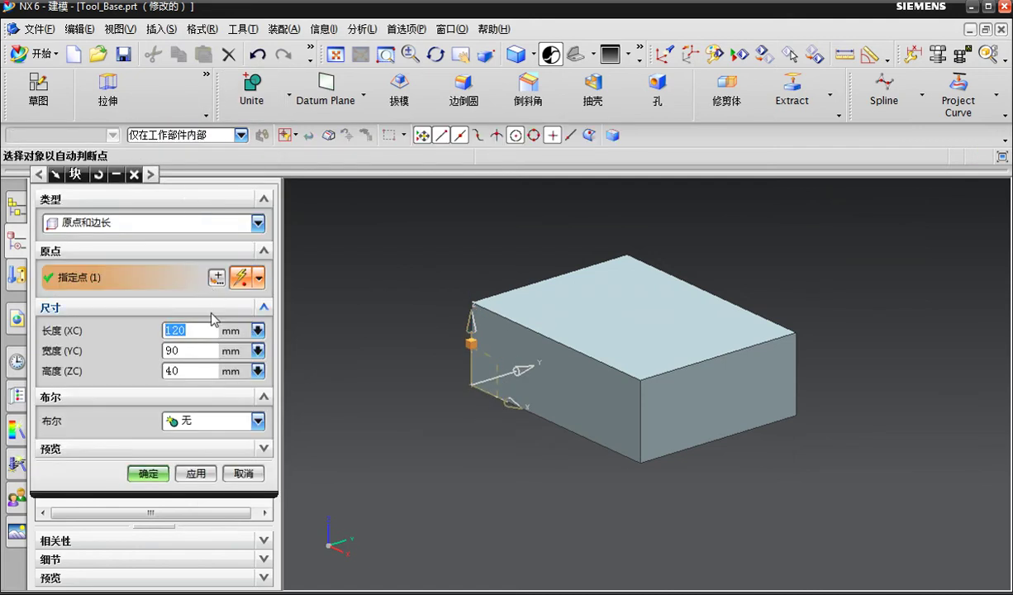
pyautogui.write('30')
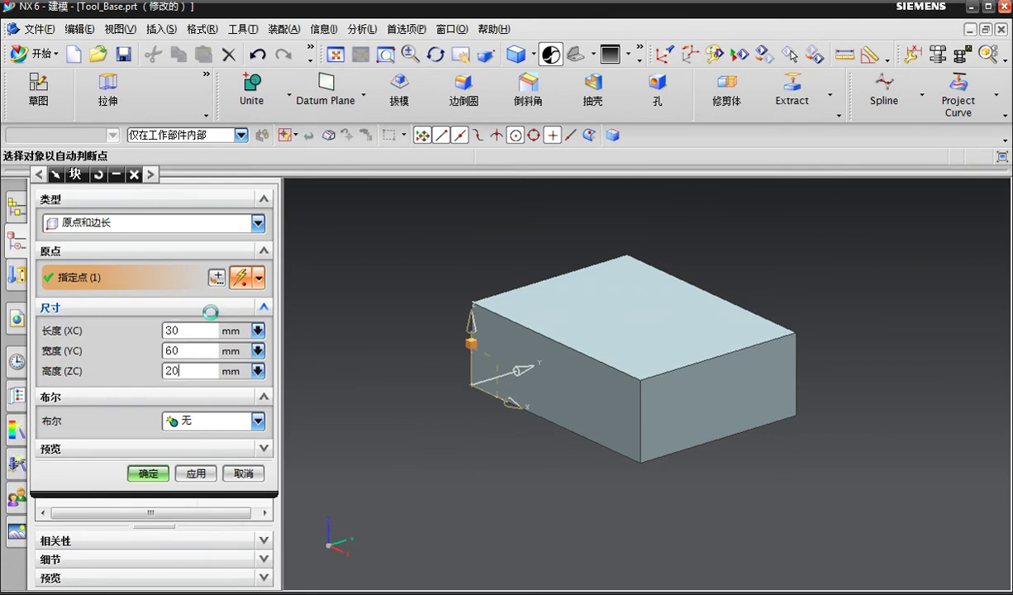
pyautogui.write('0')
pyautogui.press('Tab')
pyautogui.click(256, 420)
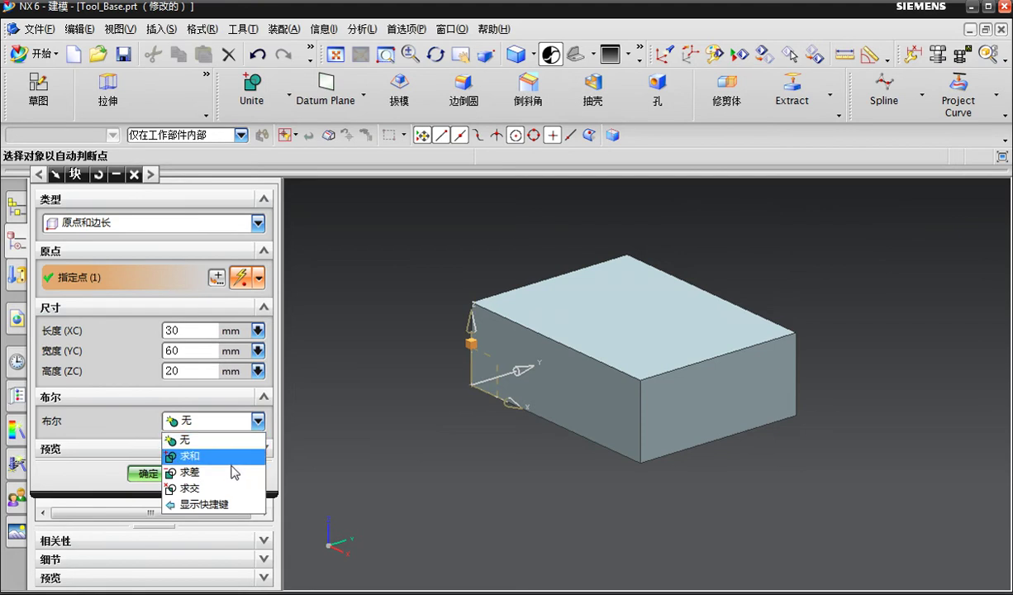
pyautogui.click(207, 470)
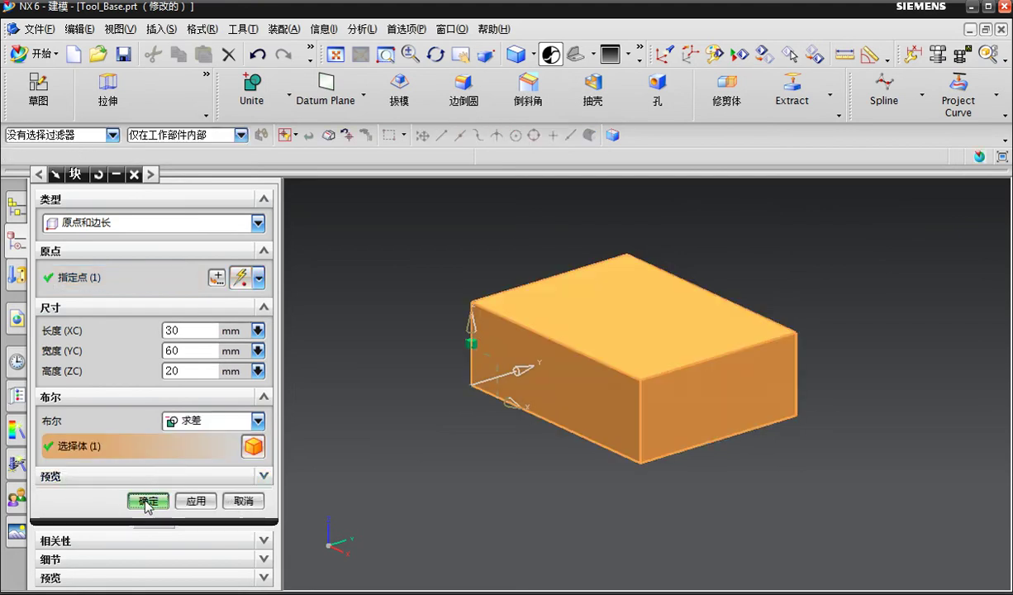
pyautogui.click(148, 501)
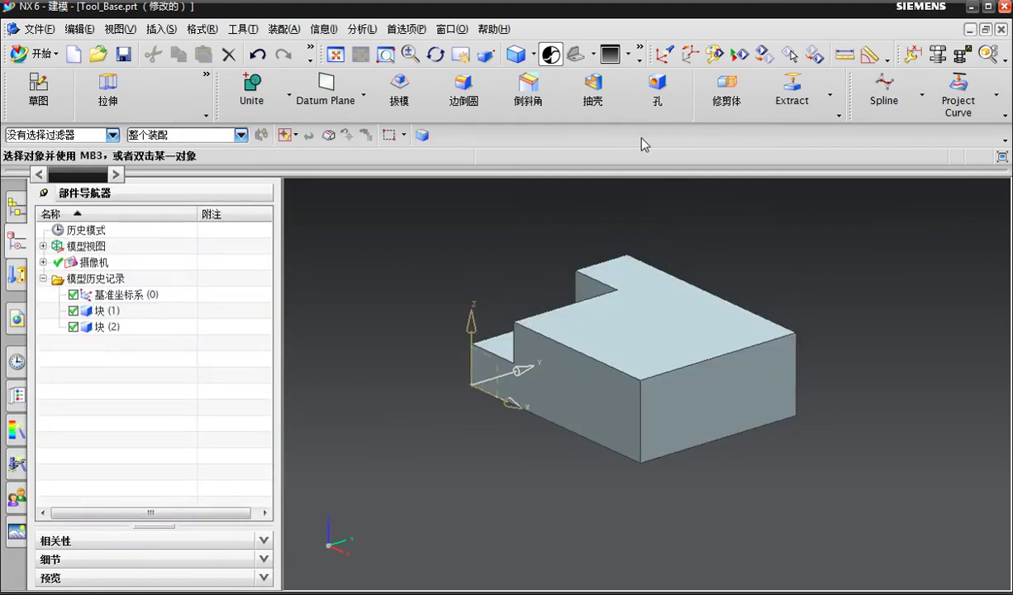
# Step: Shift the work coordinate origin to X 90
pyautogui.click(666, 54)
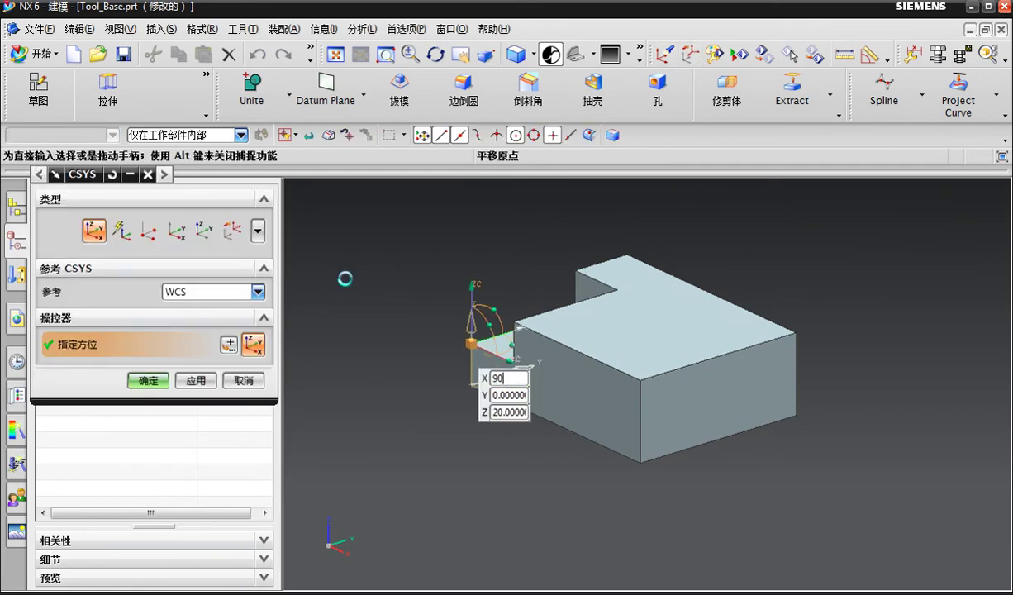
pyautogui.press('Tab')
pyautogui.press('Tab')
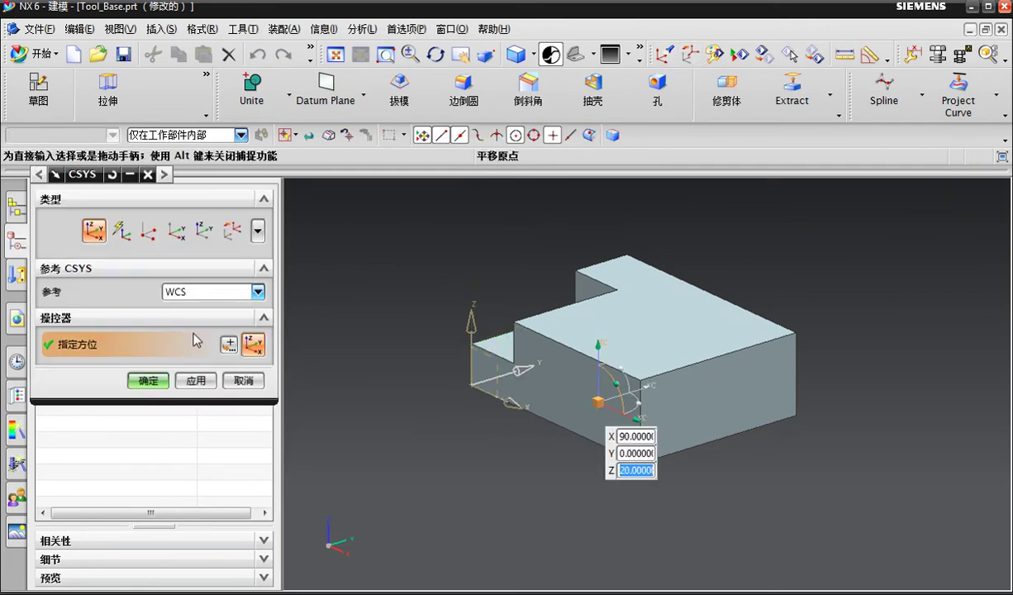
pyautogui.click(149, 380)
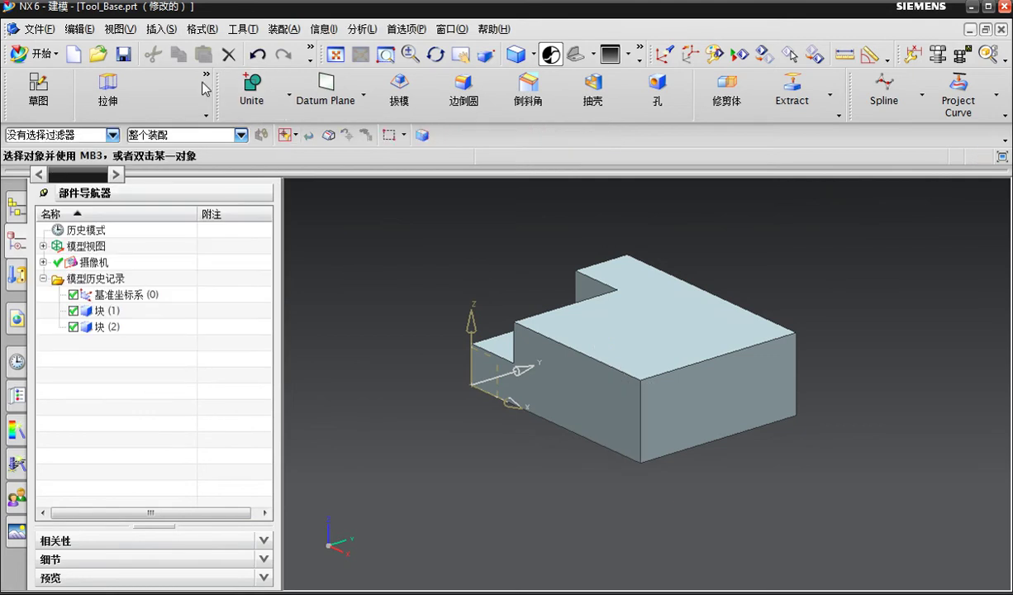
# Step: Subtract a second 30 × 60 × 20 mm block at the opposite end
pyautogui.click(205, 89)
pyautogui.click(185, 130)
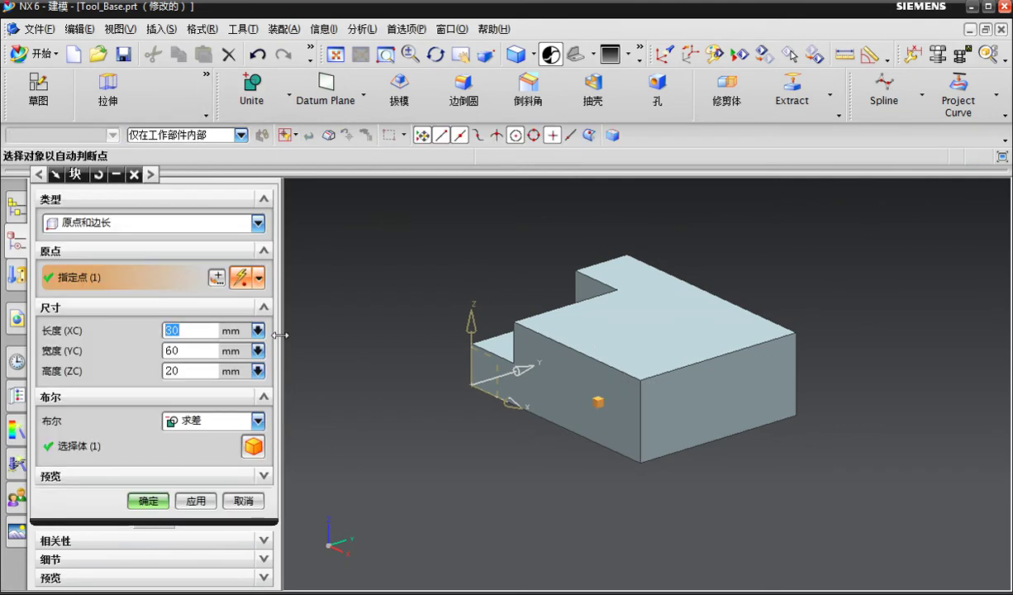
pyautogui.press('Tab')
pyautogui.press('Tab')
pyautogui.press('Tab')
pyautogui.click(149, 501)
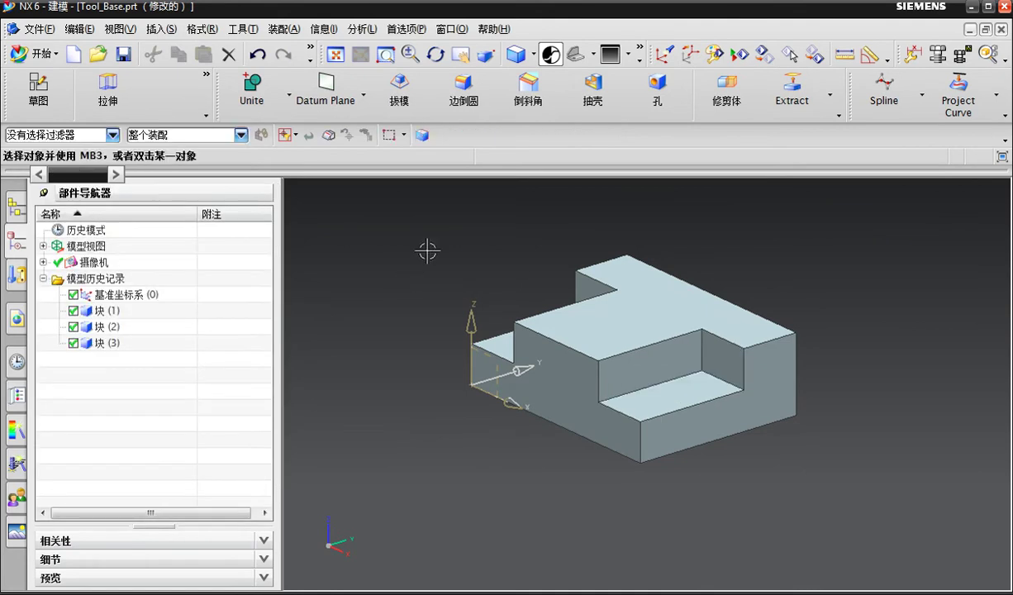
# Step: Reposition the work coordinate origin with a 60 mm offset
pyautogui.click(691, 55)
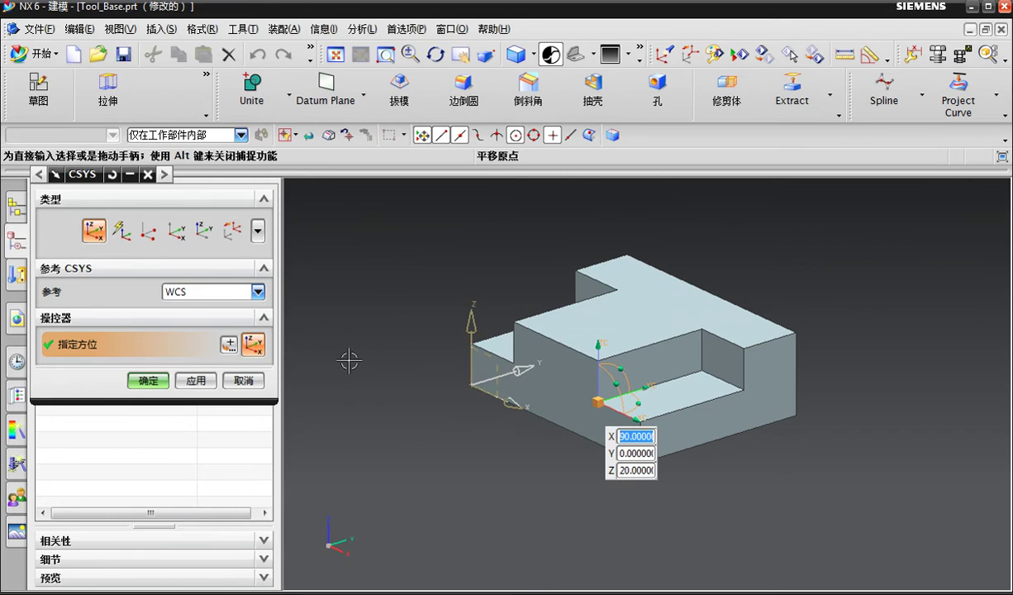
pyautogui.write('60')
pyautogui.press('Tab')
pyautogui.press('Tab')
pyautogui.write('40.00000')
pyautogui.press('Tab')
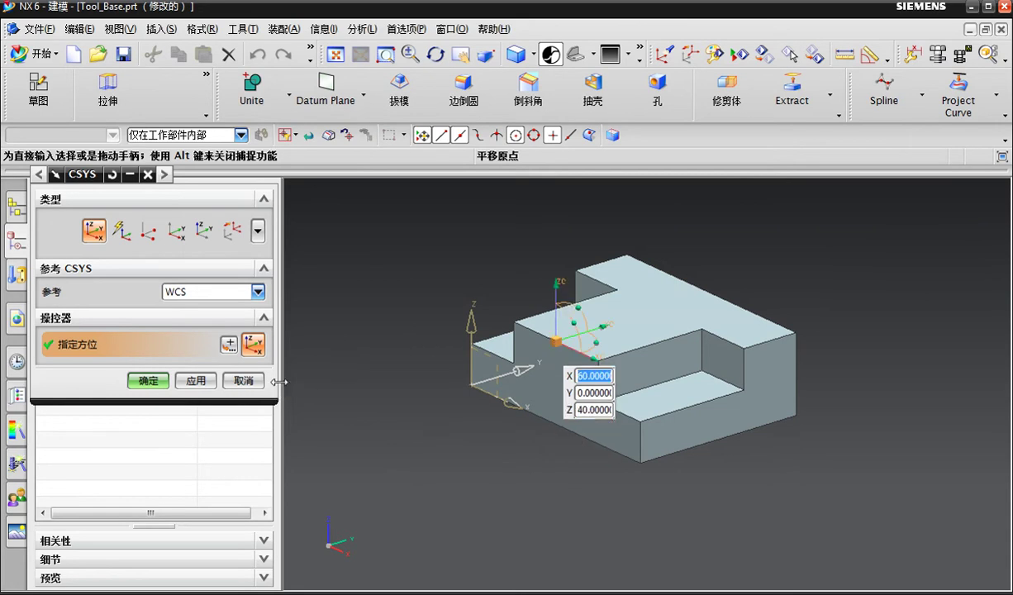
pyautogui.click(150, 380)
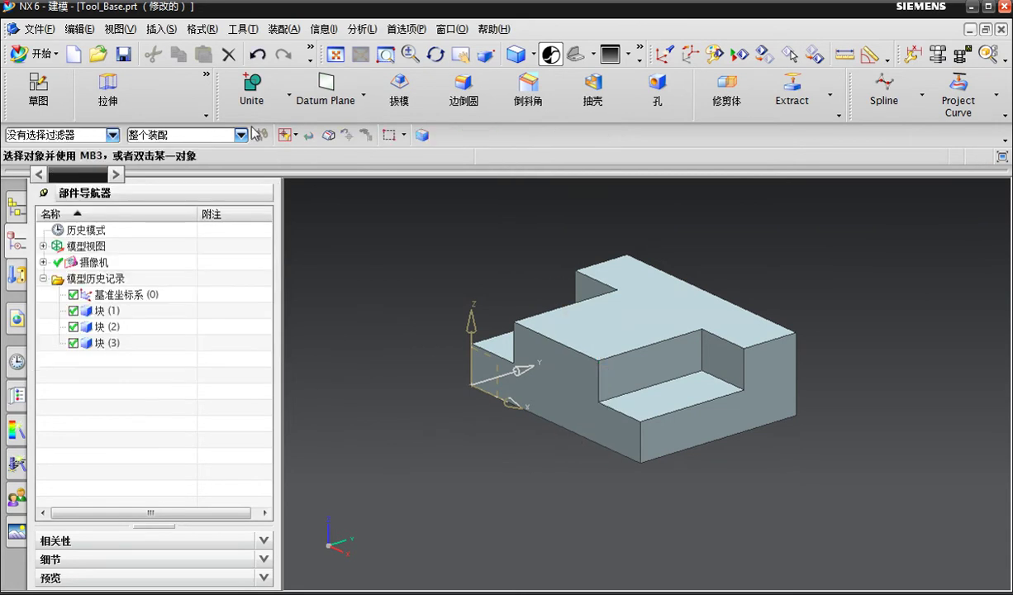
# Step: Subtract a 40 mm diameter, 90 mm tall cylinder along the YC axis
pyautogui.click(206, 115)
pyautogui.click(141, 160)
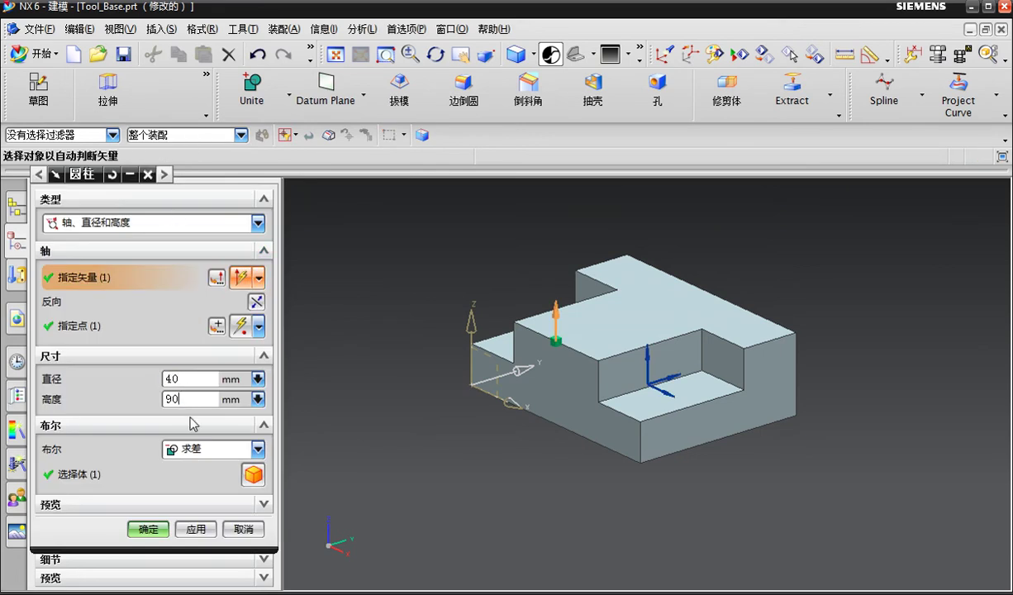
pyautogui.click(238, 455)
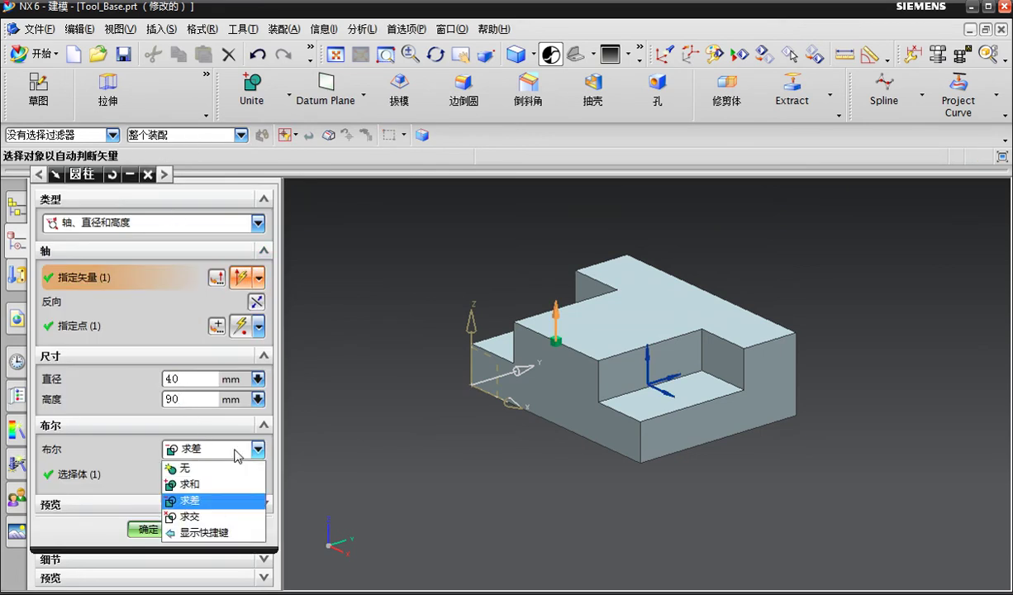
pyautogui.click(202, 498)
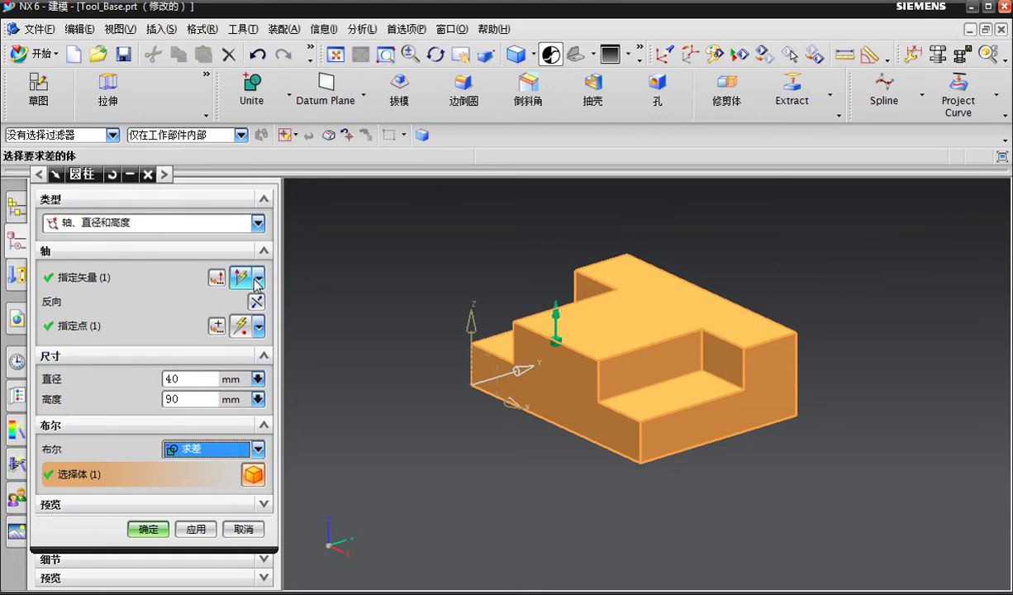
pyautogui.click(258, 278)
pyautogui.click(243, 460)
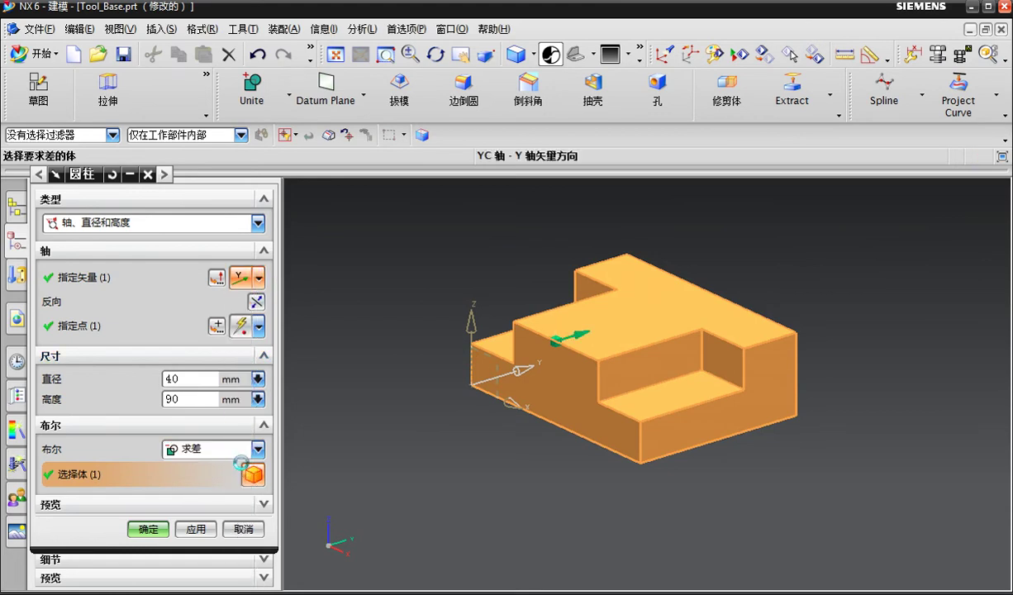
pyautogui.click(155, 530)
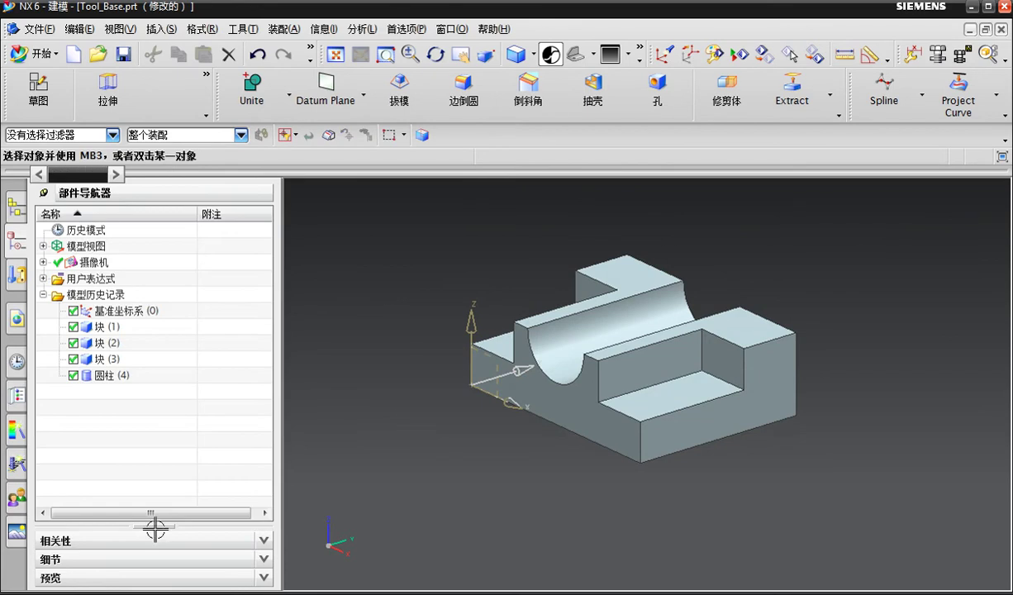
# Step: Start a 20 mm through-all hole and pick the lower front step face for its sketch
pyautogui.click(665, 106)
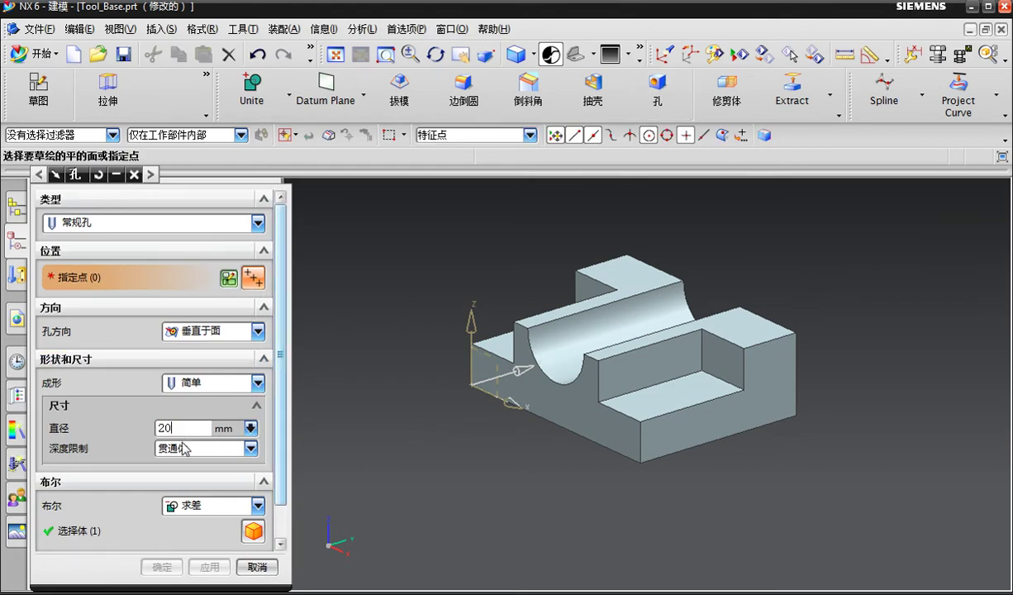
pyautogui.click(231, 450)
pyautogui.click(238, 453)
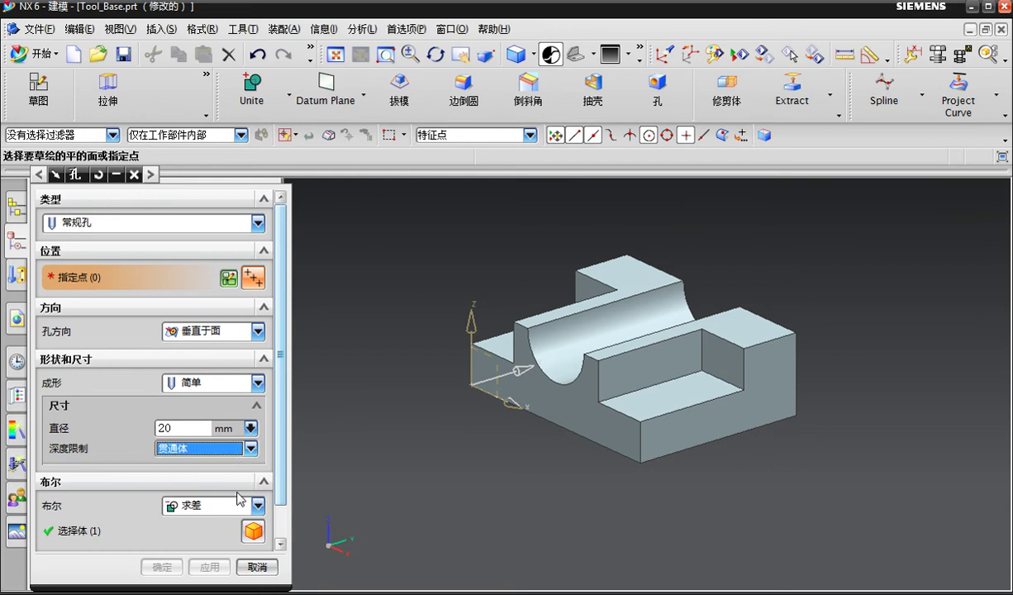
pyautogui.click(668, 399)
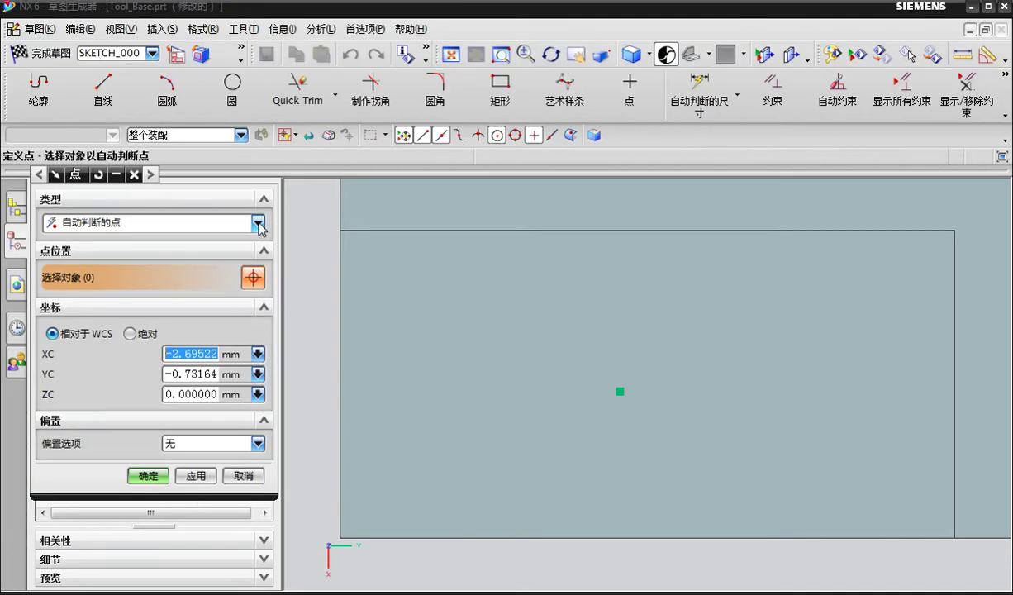
# Step: Place the hole point at the face centre (U 0.5, V 0.5) and create the 20 mm through hole
pyautogui.click(258, 223)
pyautogui.click(197, 405)
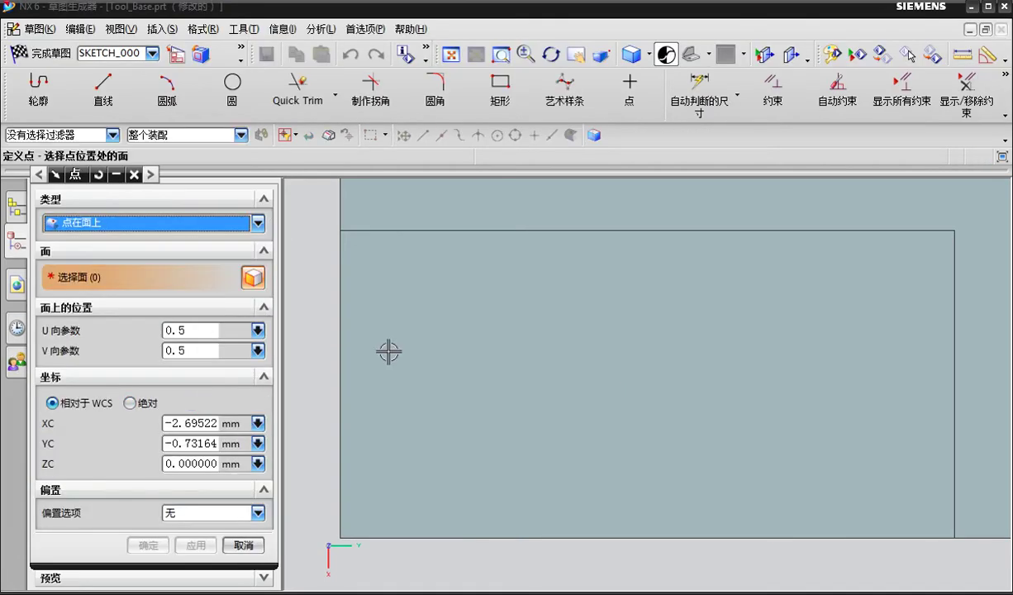
pyautogui.click(610, 380)
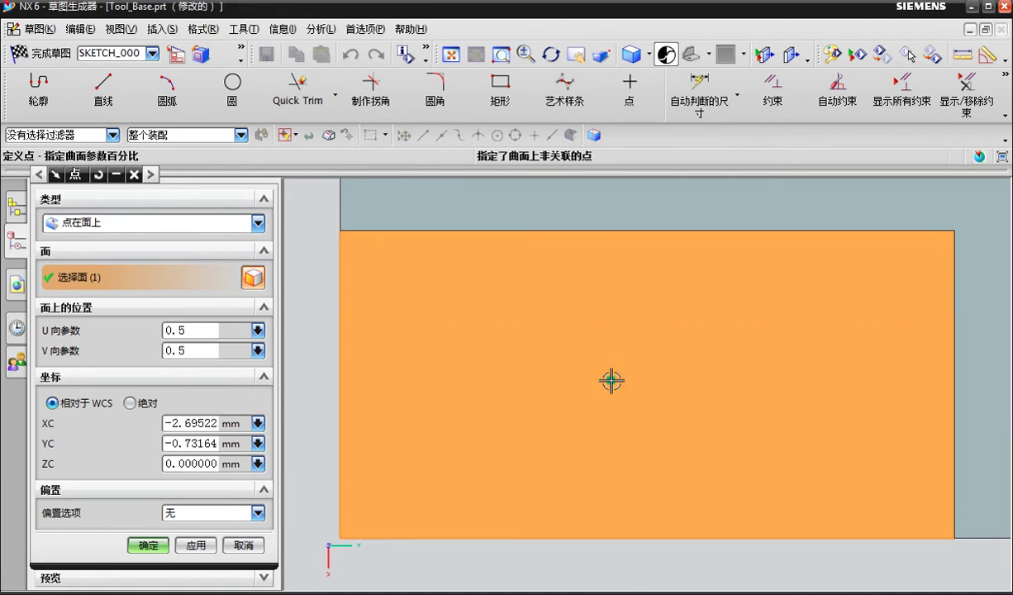
pyautogui.doubleClick(213, 331)
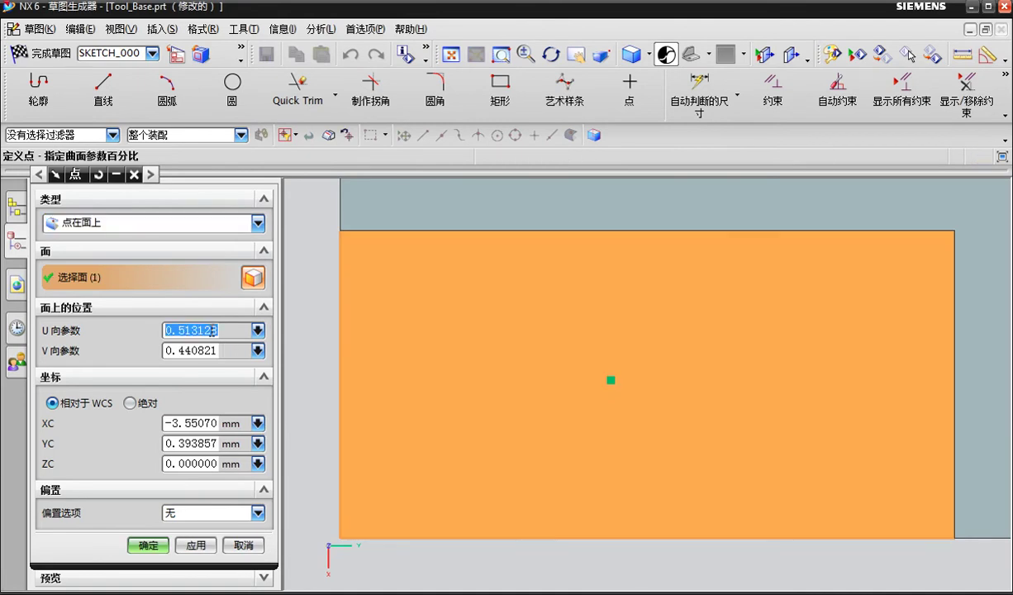
pyautogui.write('.5')
pyautogui.press('Tab')
pyautogui.write('.')
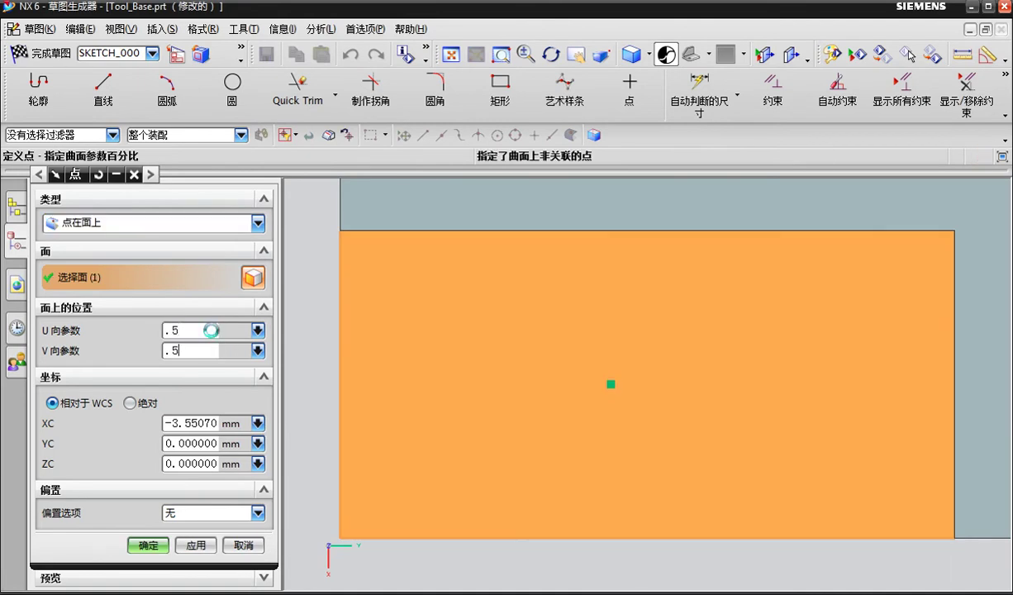
pyautogui.click(148, 545)
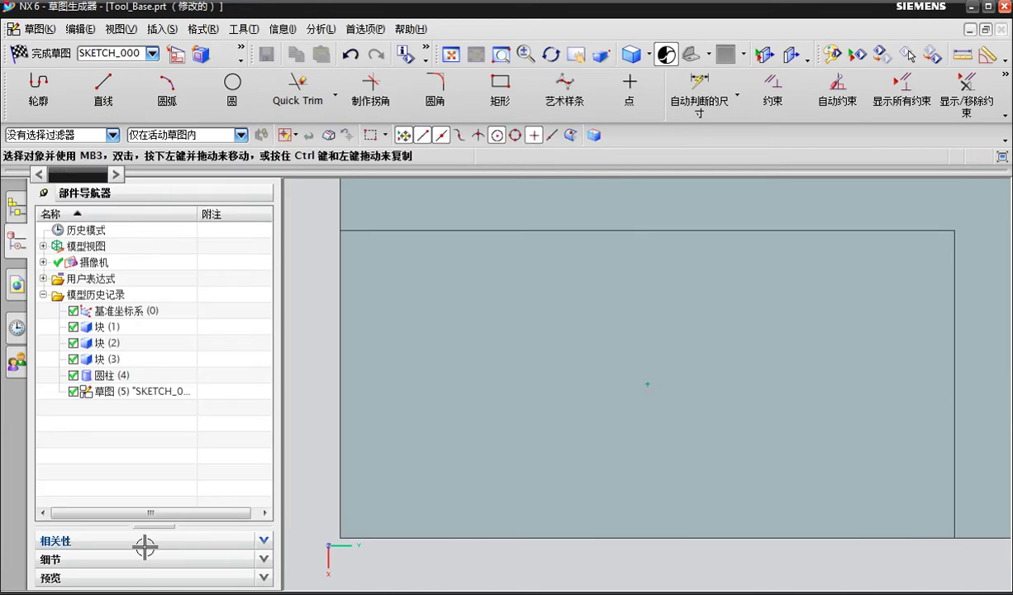
pyautogui.click(37, 53)
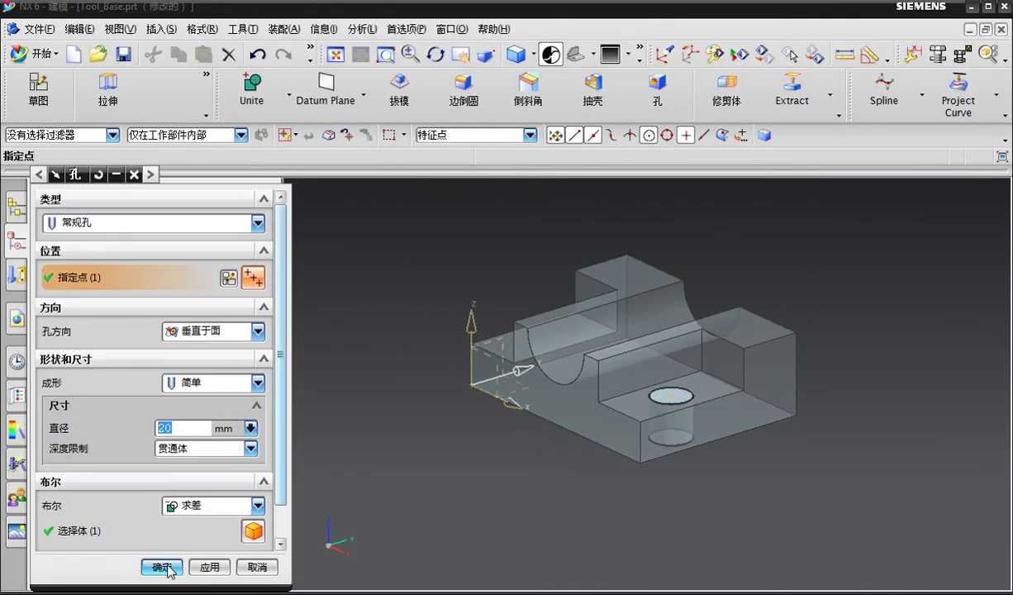
pyautogui.click(164, 568)
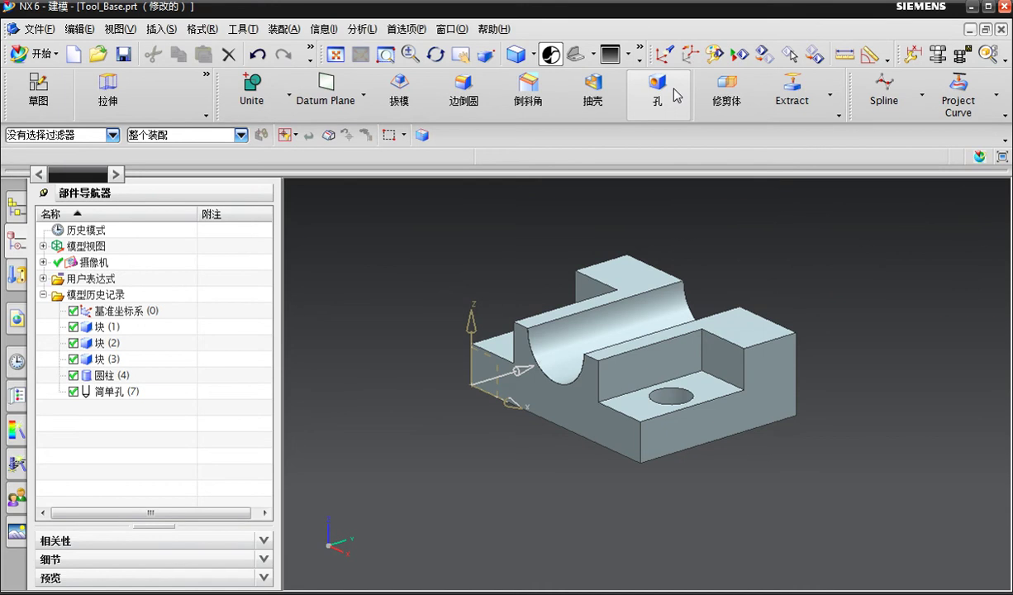
# Step: Start a second hole on the lower left step face with a point-on-face location
pyautogui.click(676, 94)
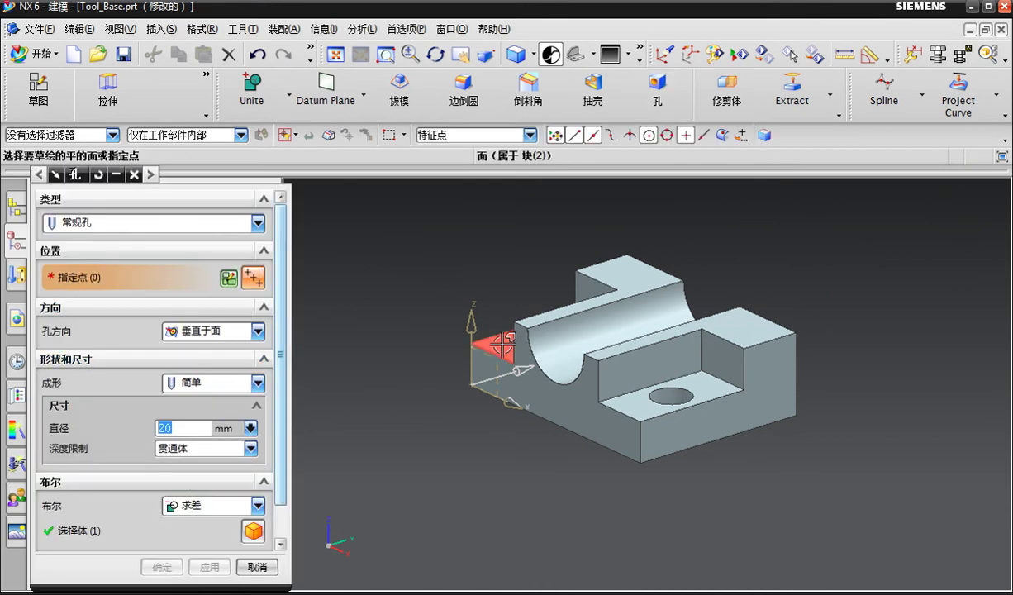
pyautogui.click(500, 342)
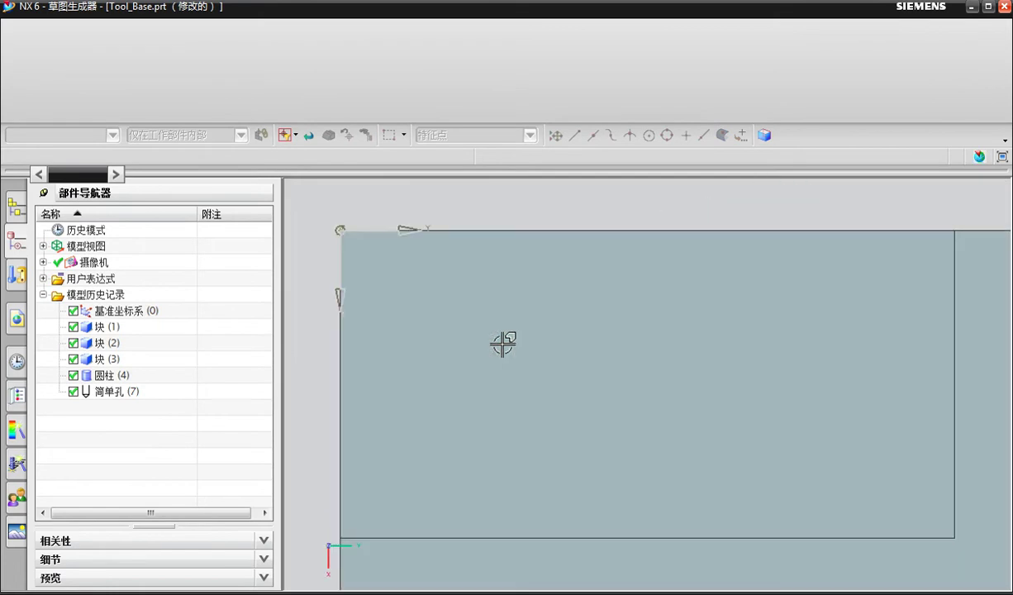
pyautogui.click(151, 224)
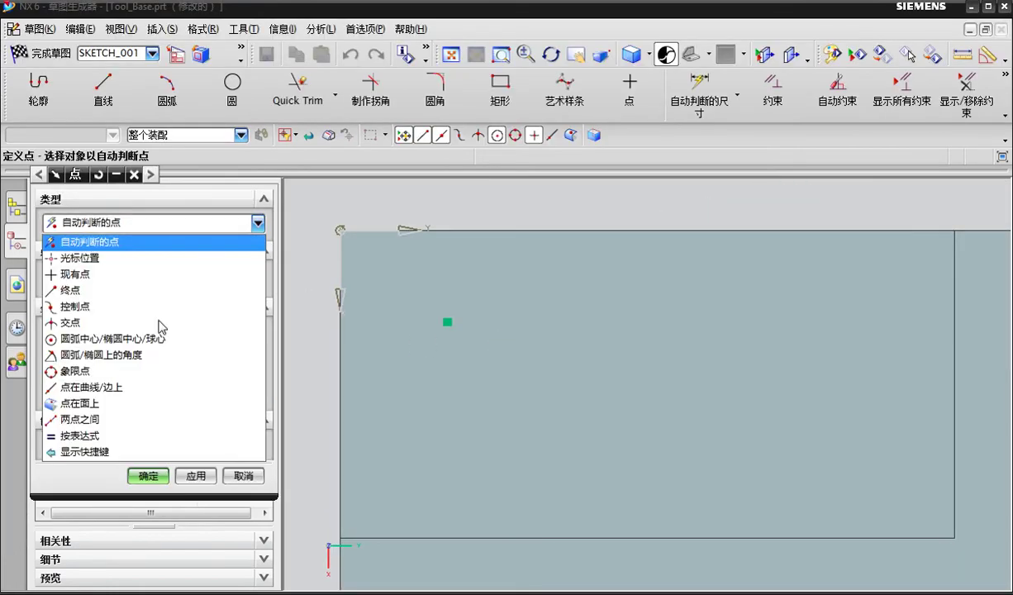
pyautogui.click(157, 408)
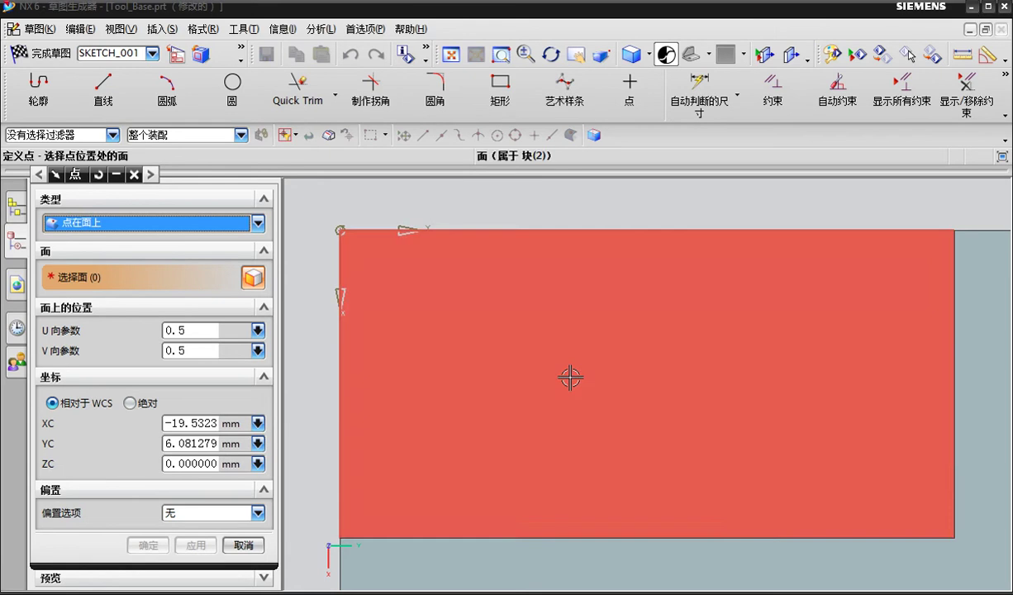
pyautogui.click(570, 378)
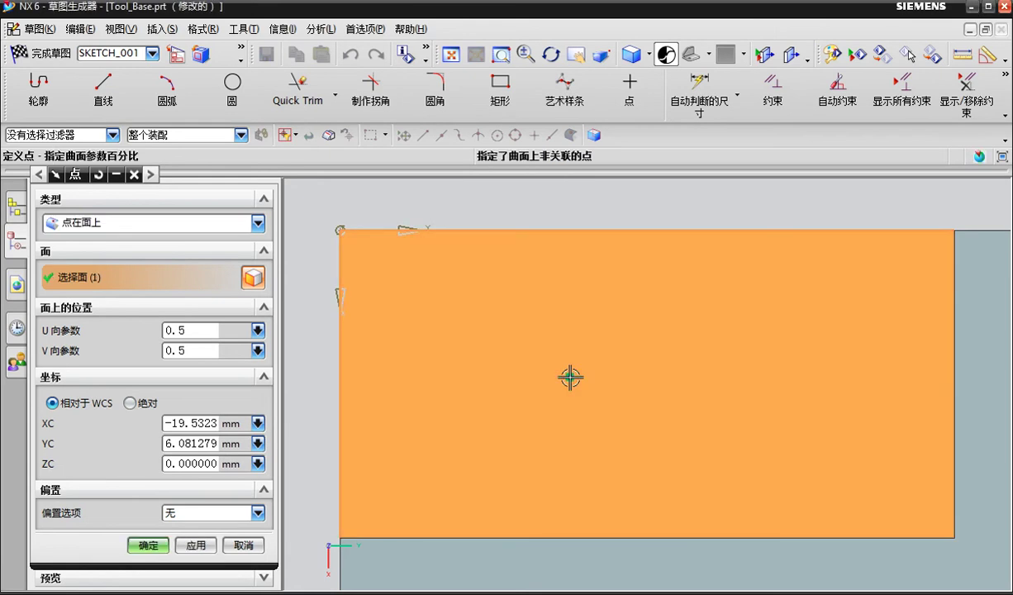
# Step: Centre the point at U 0.5, V 0.5 and create the second 20 mm through hole
pyautogui.doubleClick(205, 330)
pyautogui.write('.5')
pyautogui.press('Tab')
pyautogui.write('.')
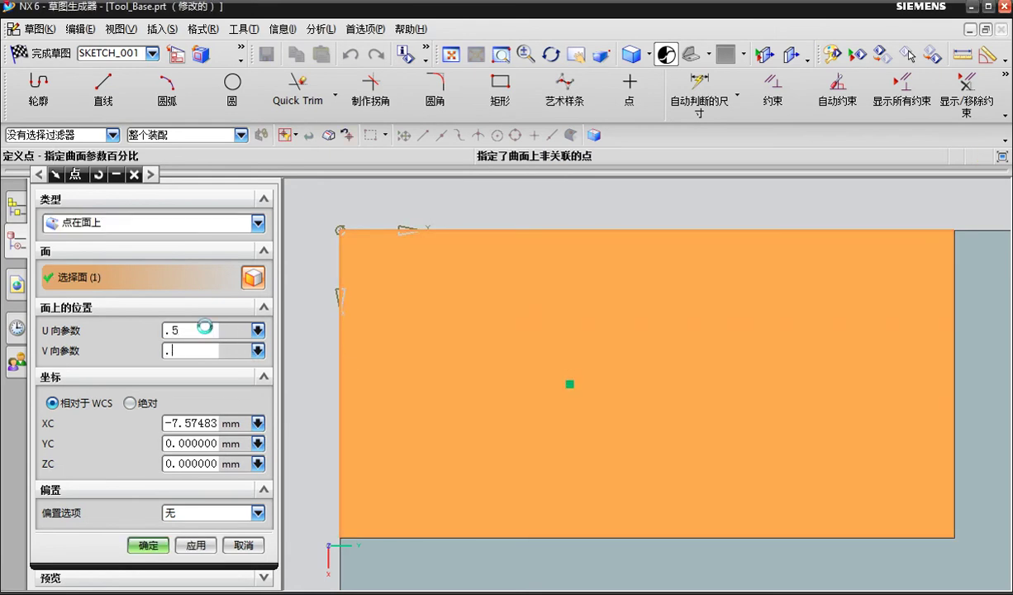
pyautogui.press('Tab')
pyautogui.click(145, 545)
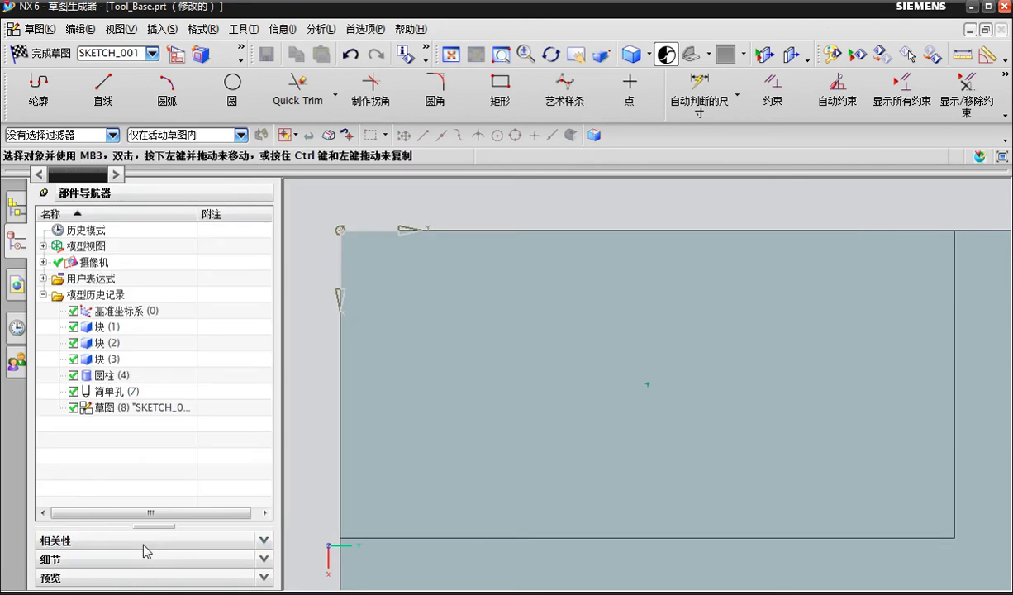
pyautogui.click(36, 56)
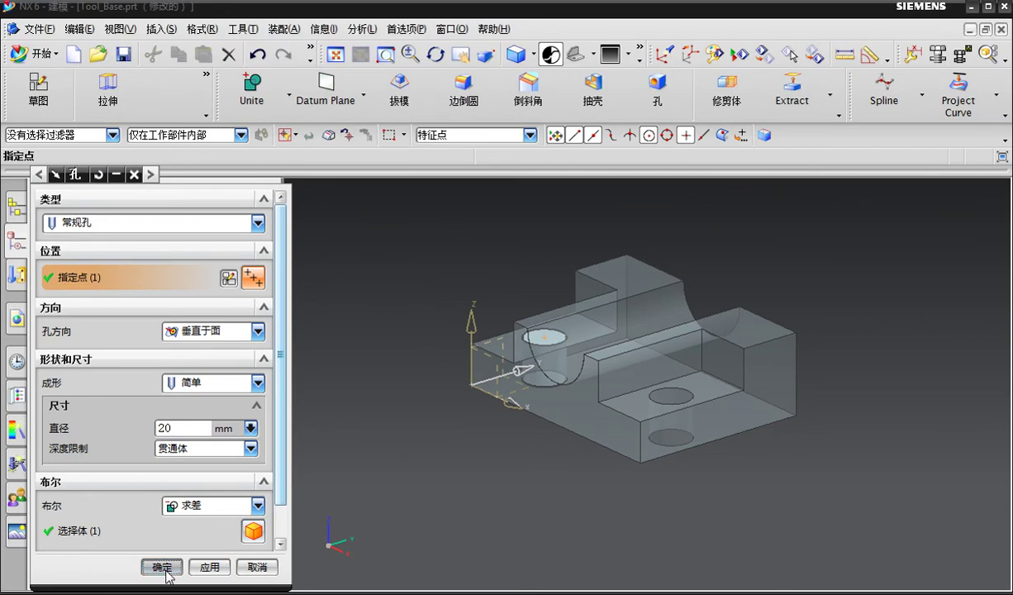
pyautogui.click(165, 569)
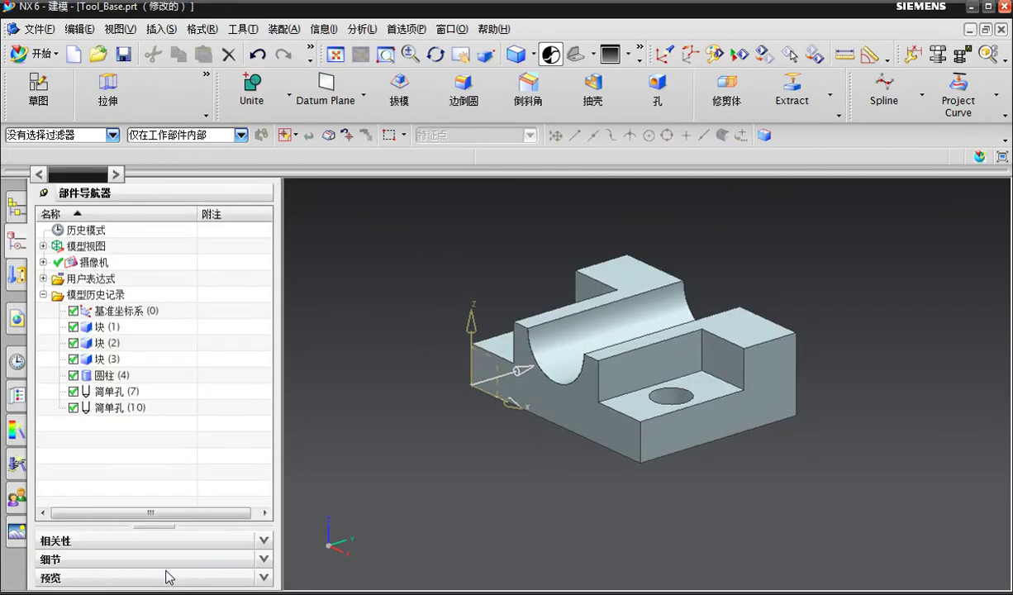
# Step: Measure the solid body's mass properties, with results shown in an Information window
pyautogui.click(370, 34)
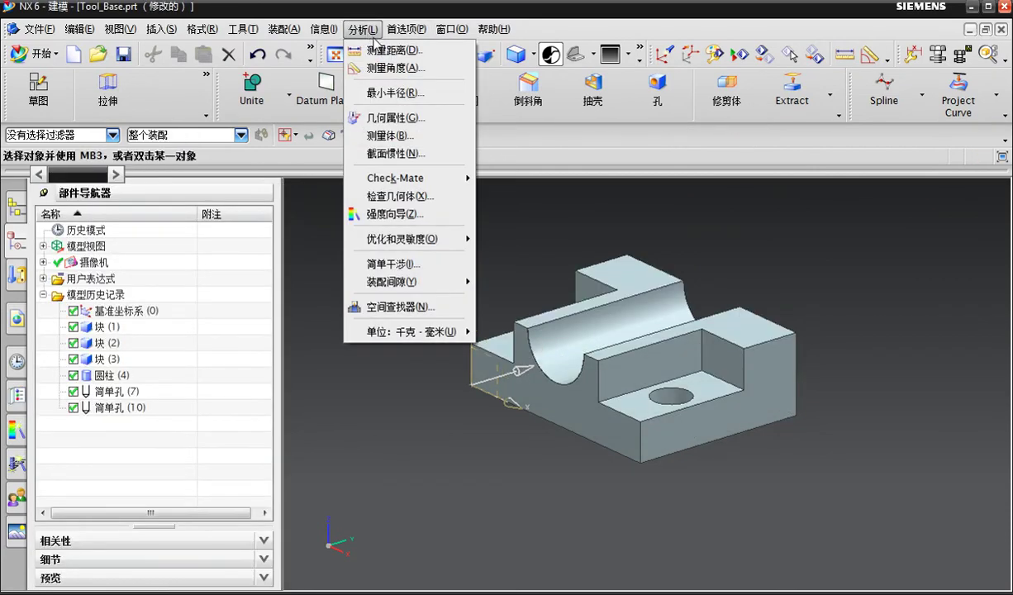
pyautogui.click(408, 137)
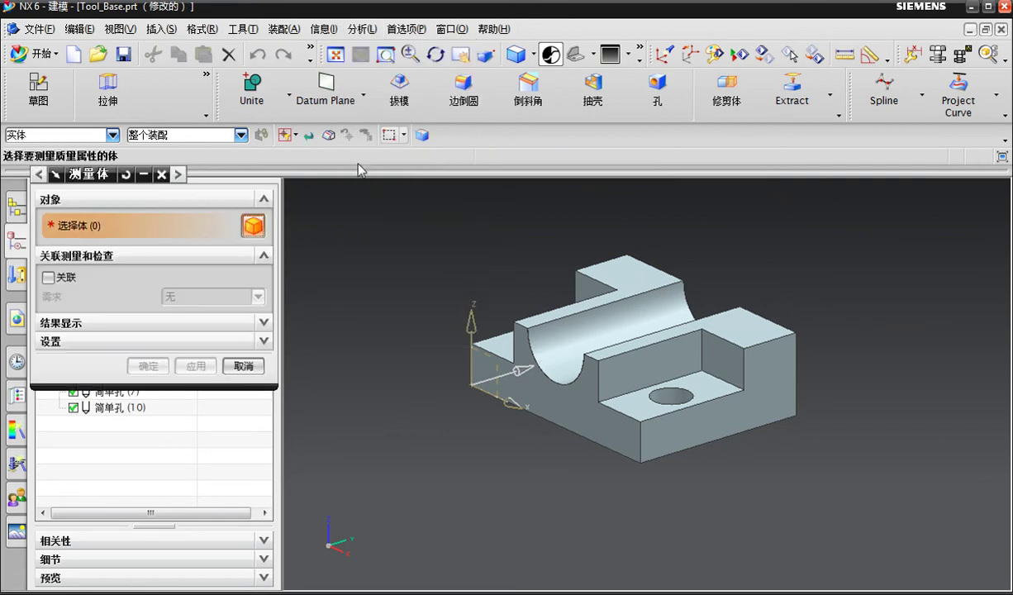
pyautogui.click(236, 323)
pyautogui.click(96, 347)
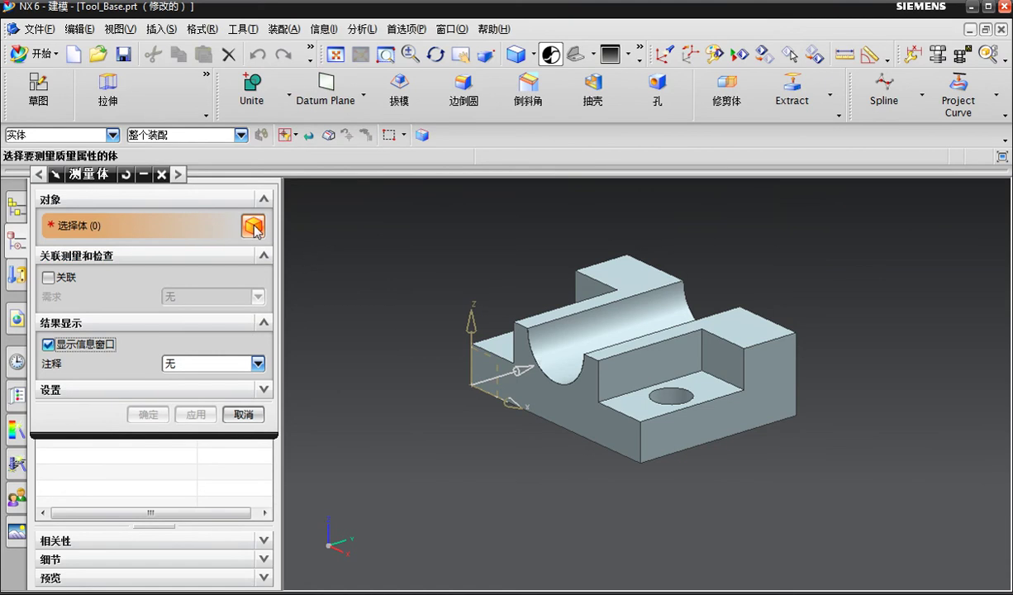
pyautogui.click(561, 329)
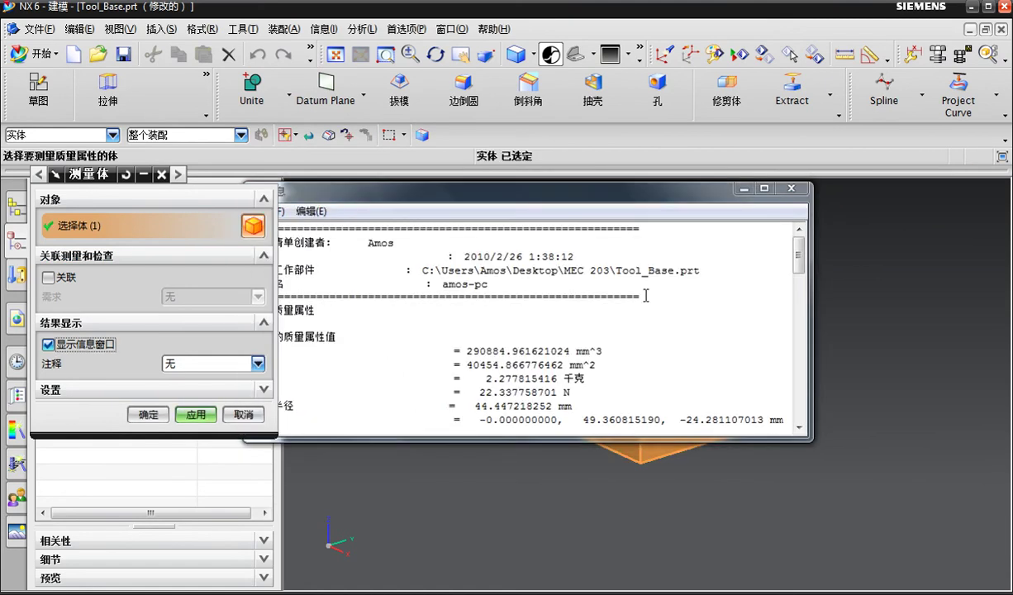
# Step: Review the report showing volume 290884.96 mm^3, then close it and exit Measure Body
pyautogui.moveTo(595, 196); pyautogui.dragTo(655, 201)
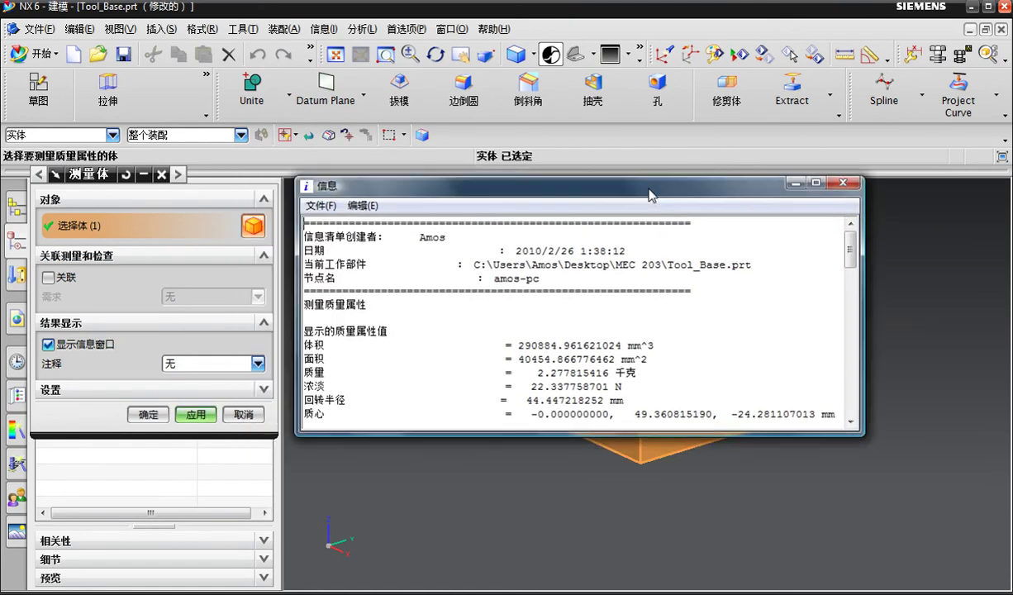
pyautogui.scroll(-1, 814, 302)
pyautogui.scroll(-1, 814, 302)
pyautogui.scroll(-1, 814, 302)
pyautogui.scroll(-1, 816, 307)
pyautogui.scroll(-2, 819, 314)
pyautogui.scroll(-3, 818, 313)
pyautogui.scroll(-1, 819, 314)
pyautogui.scroll(-3, 821, 315)
pyautogui.scroll(-2, 820, 316)
pyautogui.scroll(-4, 820, 315)
pyautogui.scroll(-1, 820, 315)
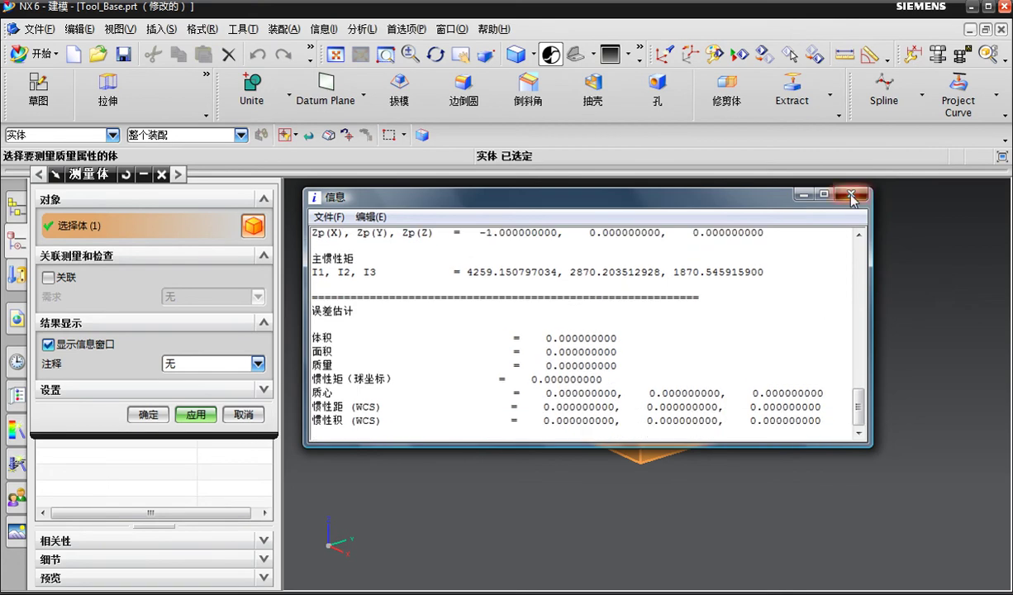
pyautogui.click(851, 194)
pyautogui.press('Escape')
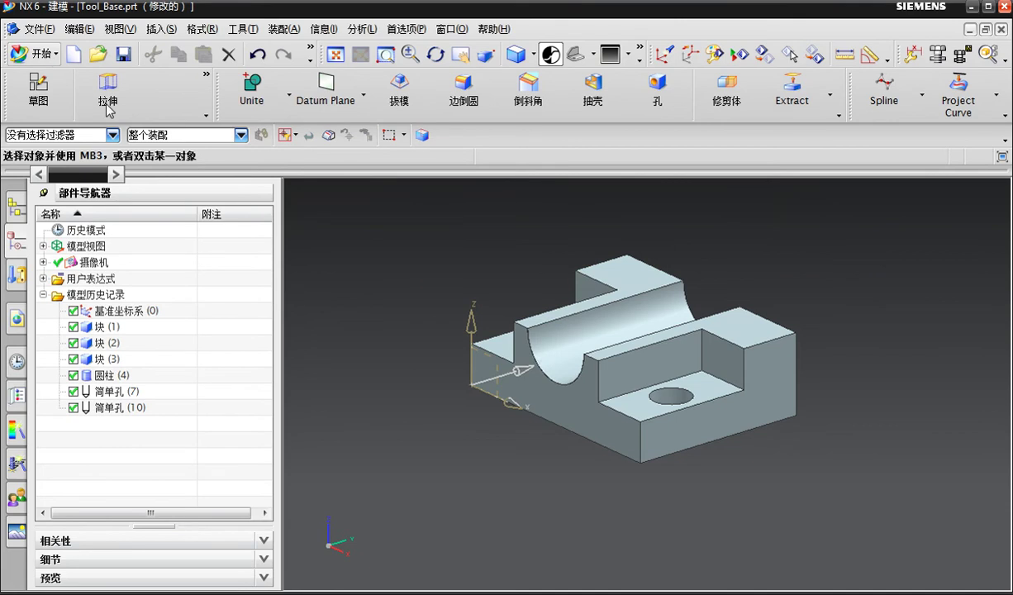
# Step: Orbit the part, check the top, front and trimetric views, then open the Start menu
pyautogui.moveTo(495, 288)
pyautogui.mouseDown(button='middle')
pyautogui.moveTo(652, 309)
pyautogui.moveTo(757, 244)
pyautogui.moveTo(775, 222)
pyautogui.mouseUp(button='middle')
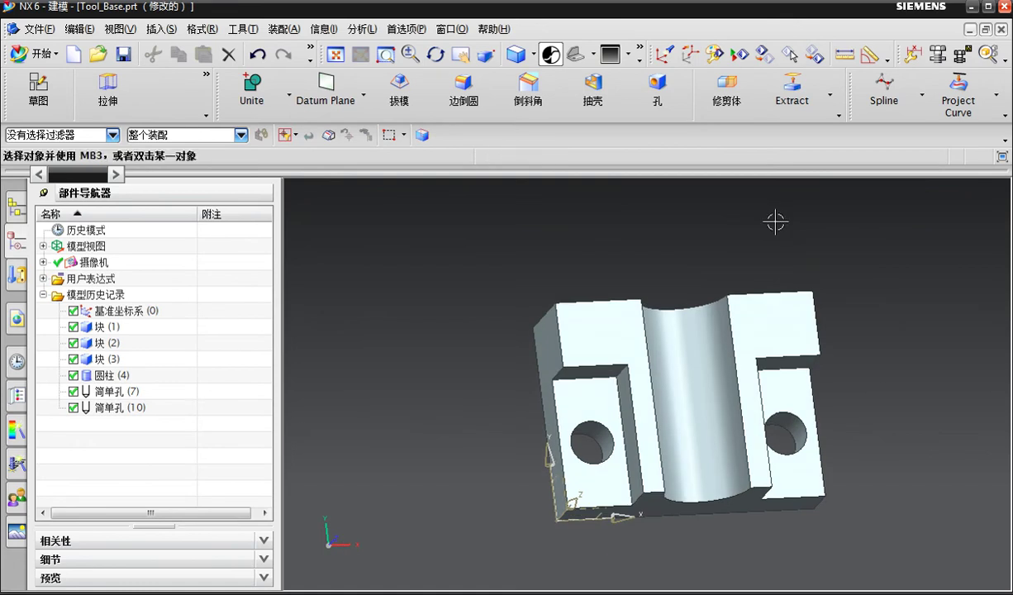
pyautogui.press('Home')
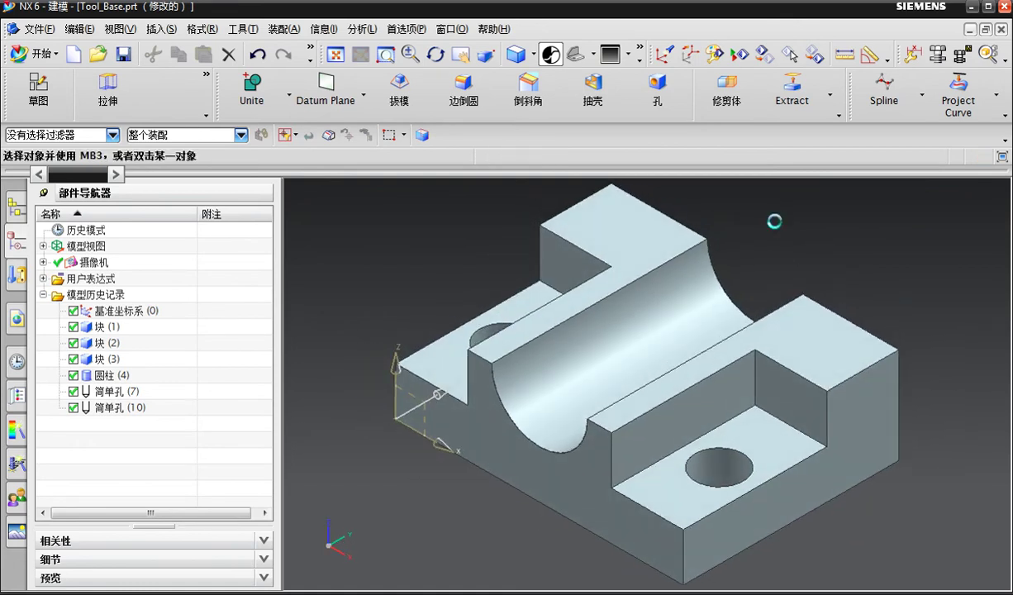
pyautogui.hotkey('ctrl', 'alt', 't')
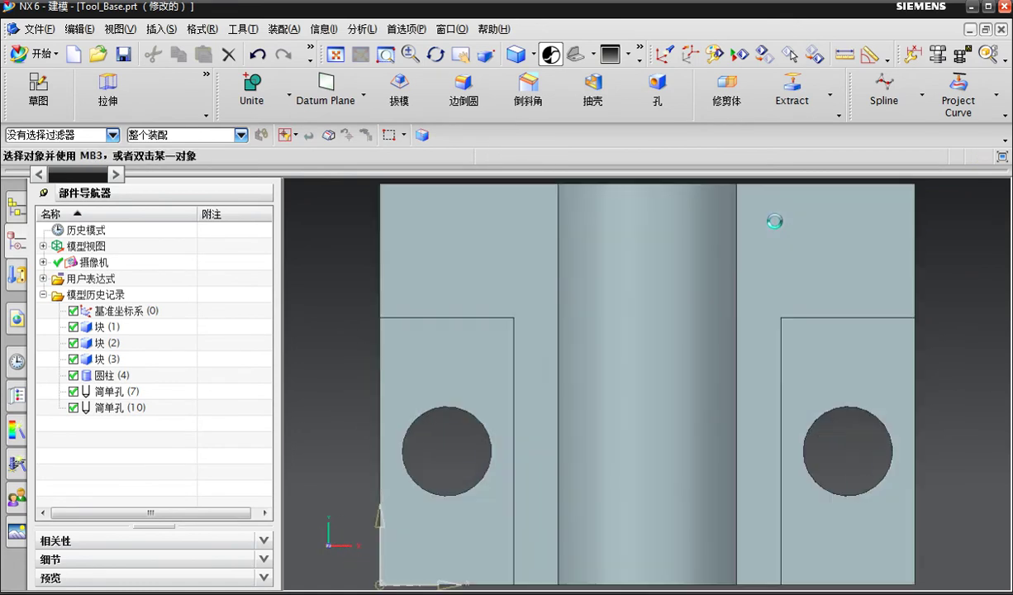
pyautogui.hotkey('ctrl', 'alt', 'f')
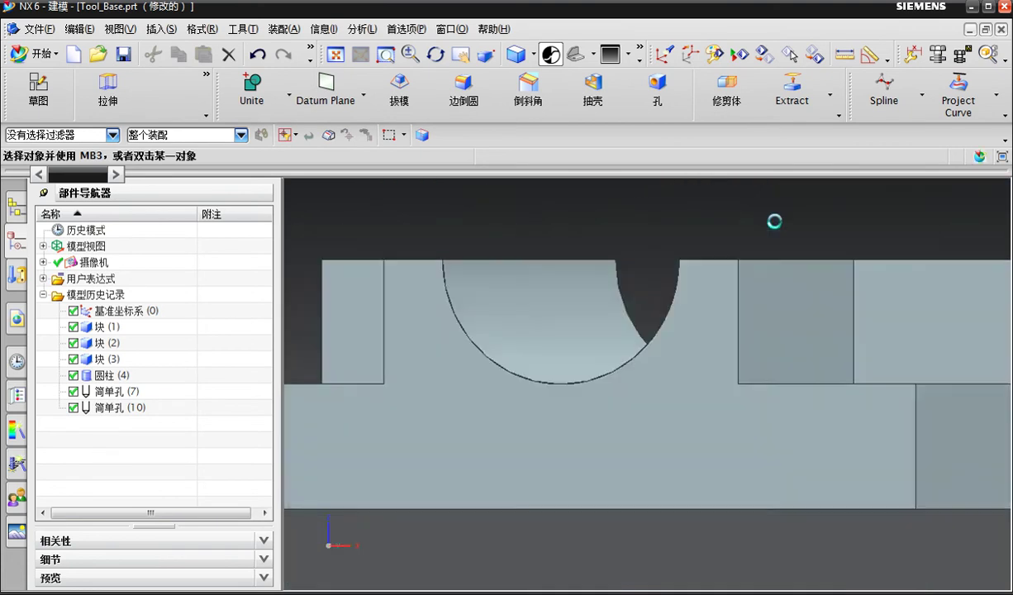
pyautogui.press('Home')
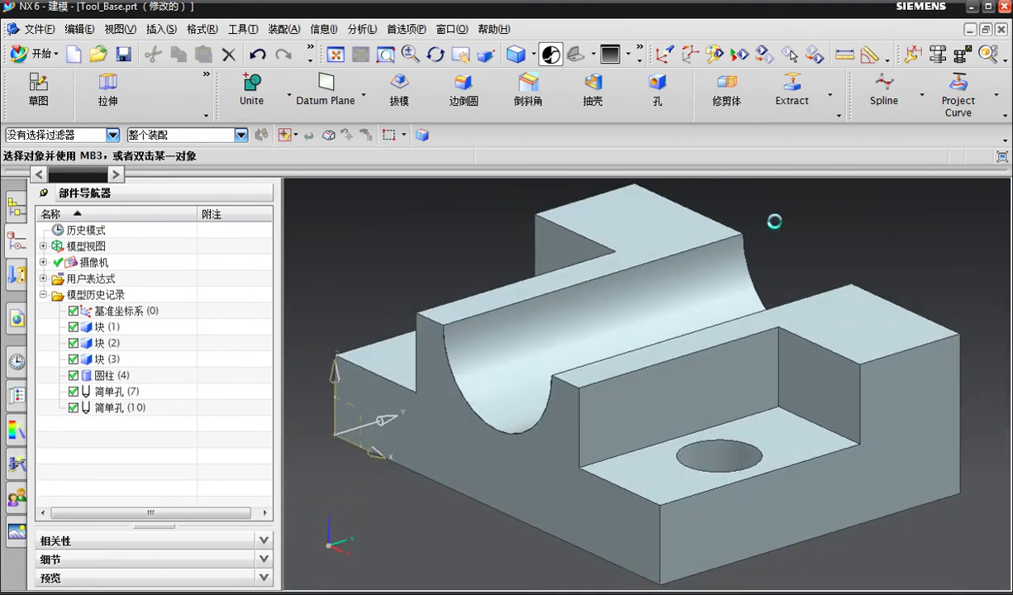
pyautogui.click(43, 54)
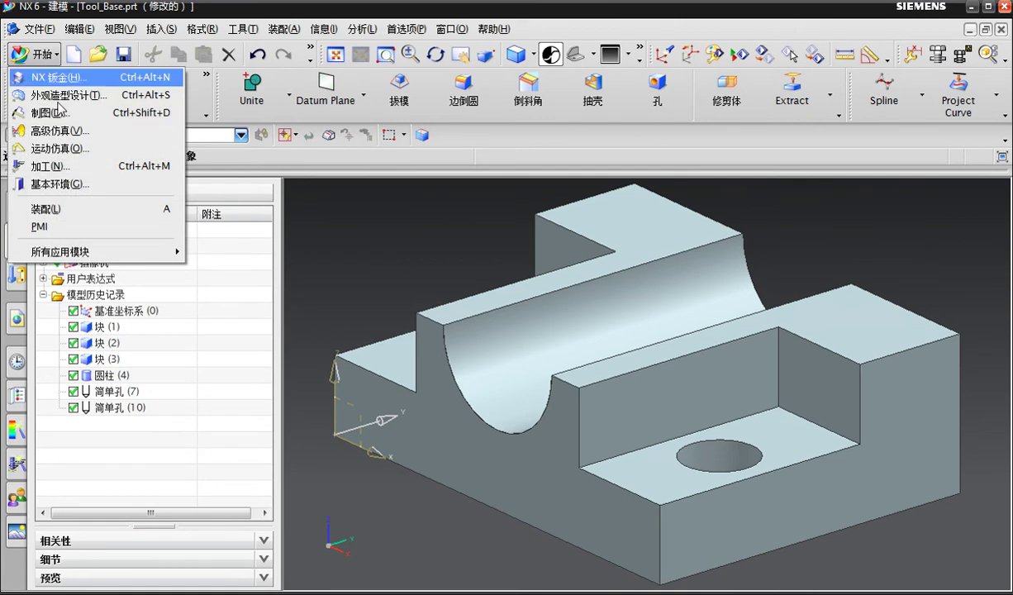
# Step: Switch to Drafting and create a sheet from the 'A4 - 无视图' template
pyautogui.click(64, 109)
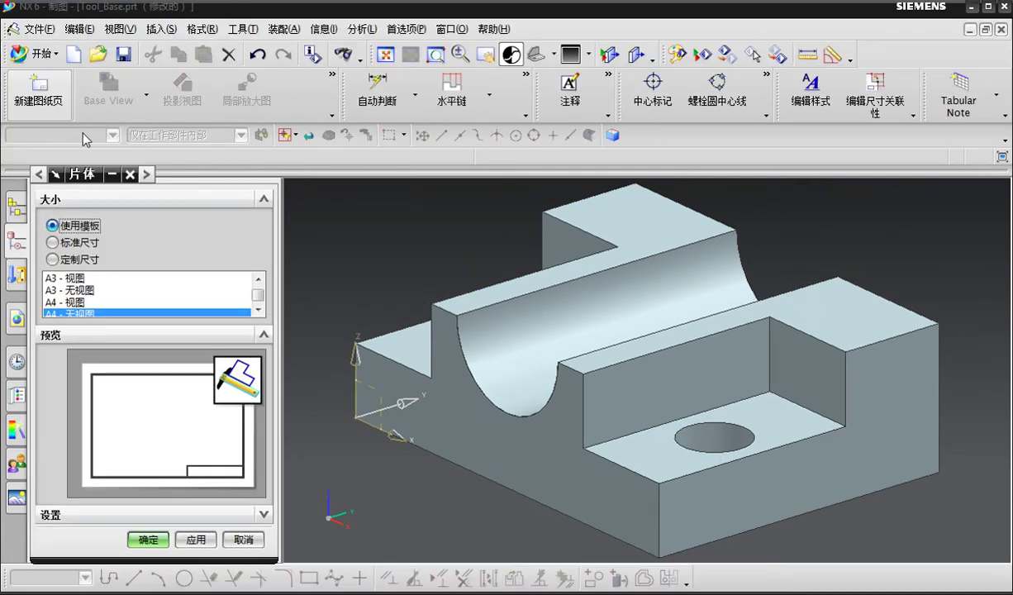
pyautogui.click(167, 302)
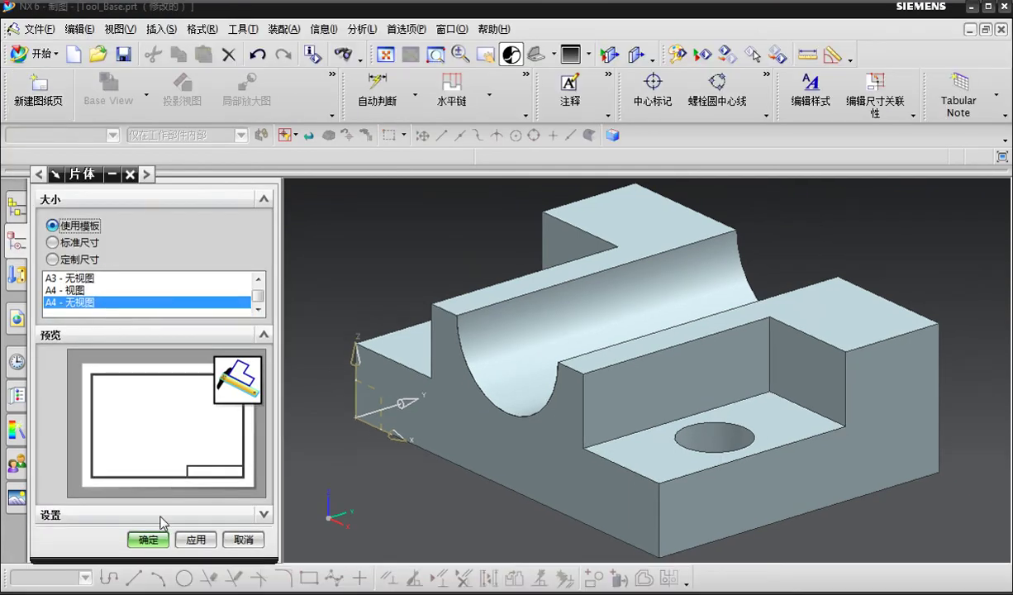
pyautogui.click(149, 540)
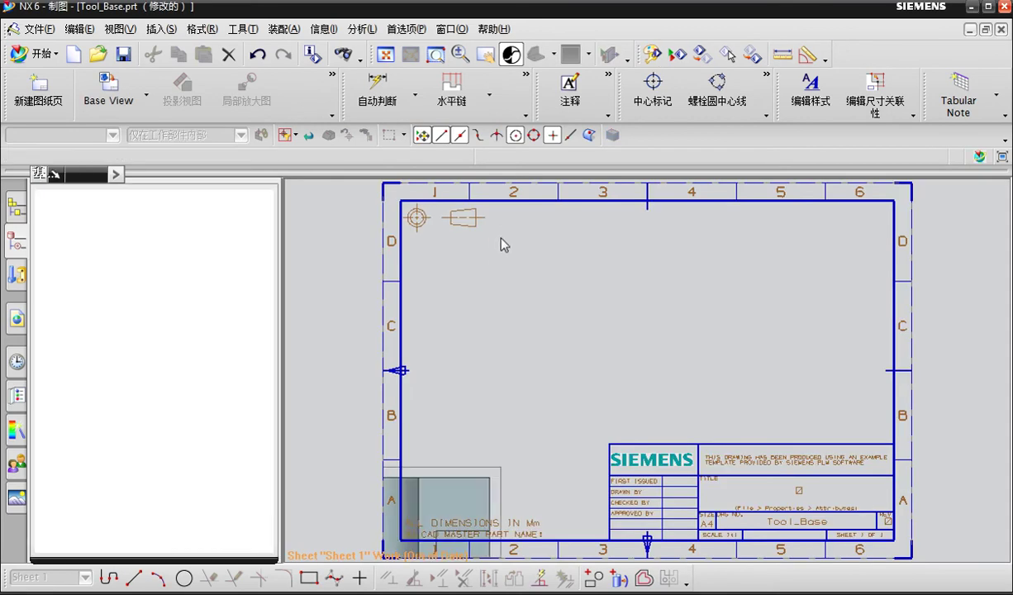
# Step: Place a fully shaded TFR-ISO base view at the sheet's top-left
pyautogui.click(256, 371)
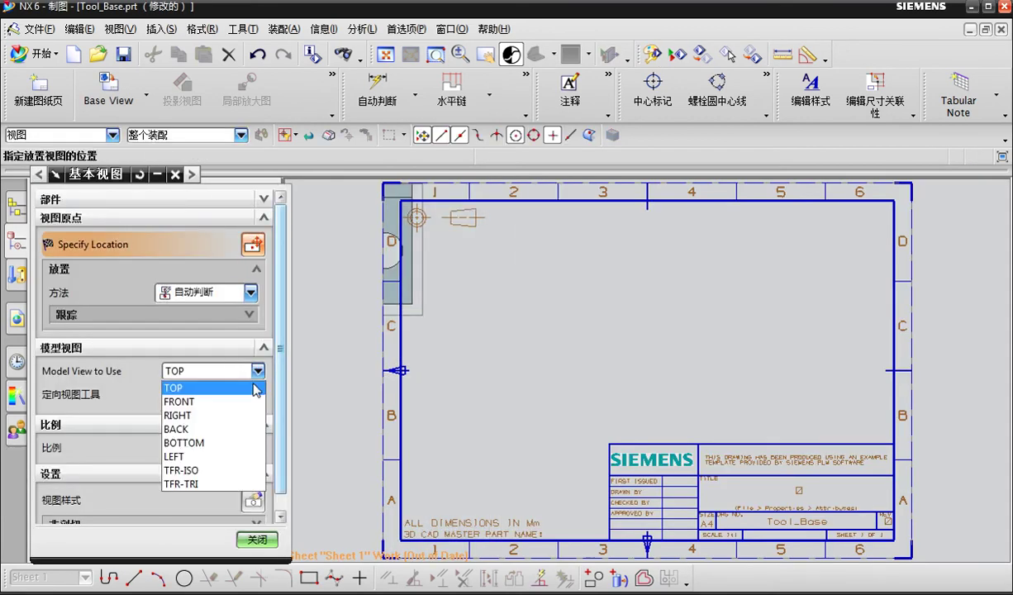
pyautogui.click(218, 474)
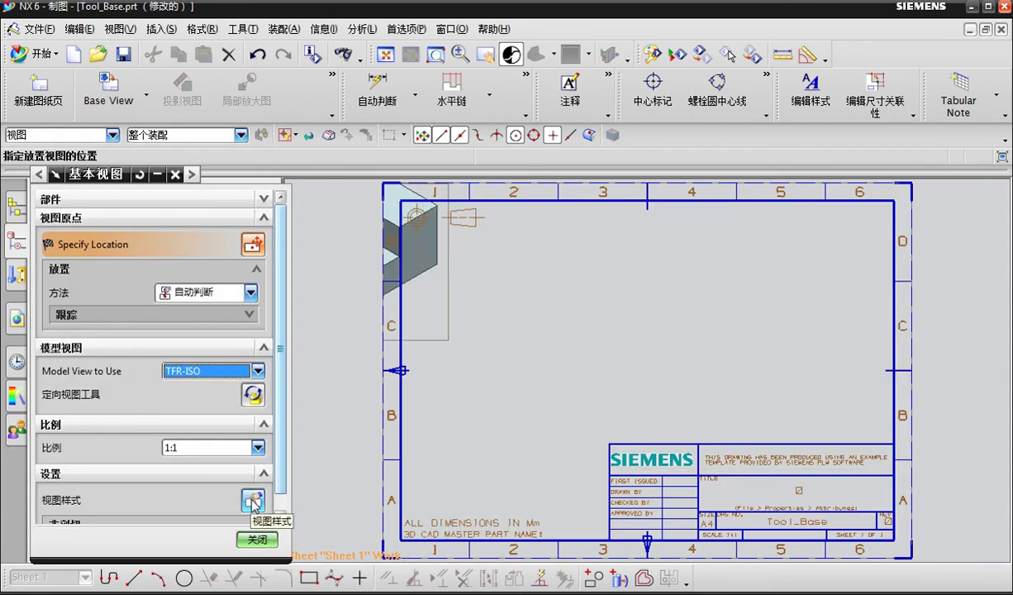
pyautogui.middleClick(256, 505)
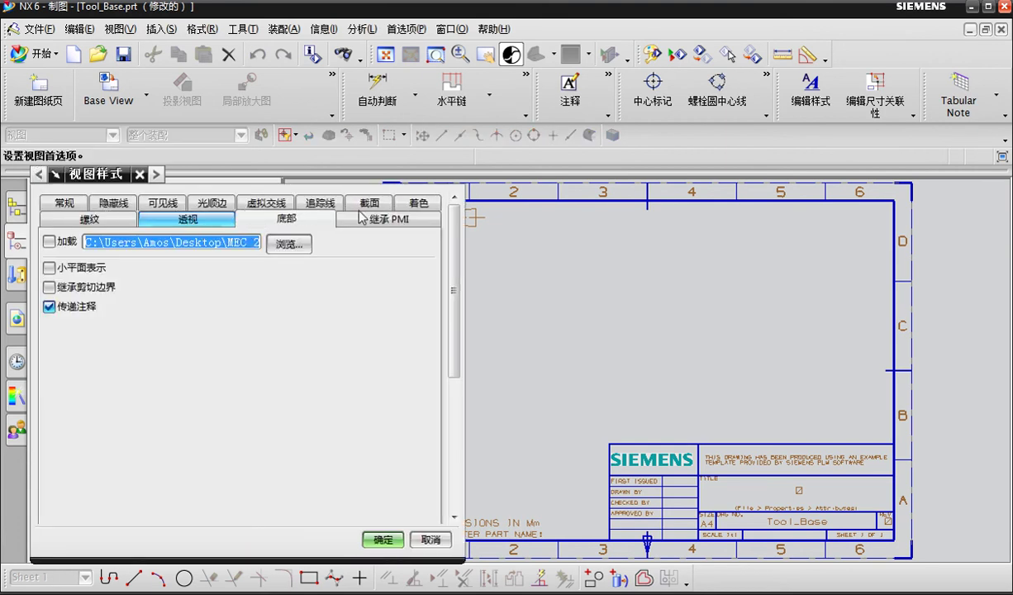
pyautogui.click(418, 203)
pyautogui.click(427, 242)
pyautogui.click(387, 256)
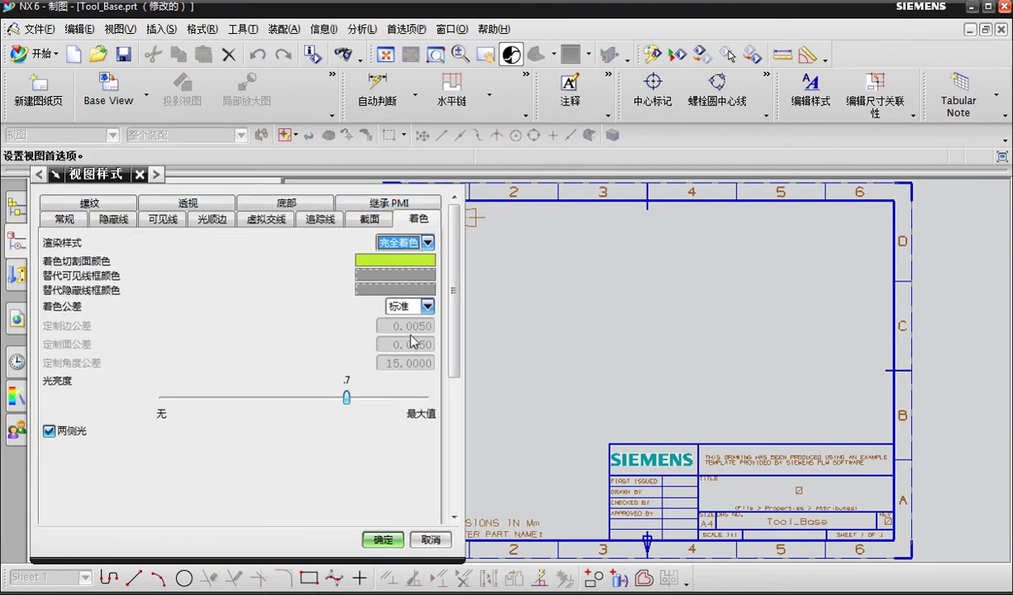
pyautogui.click(382, 539)
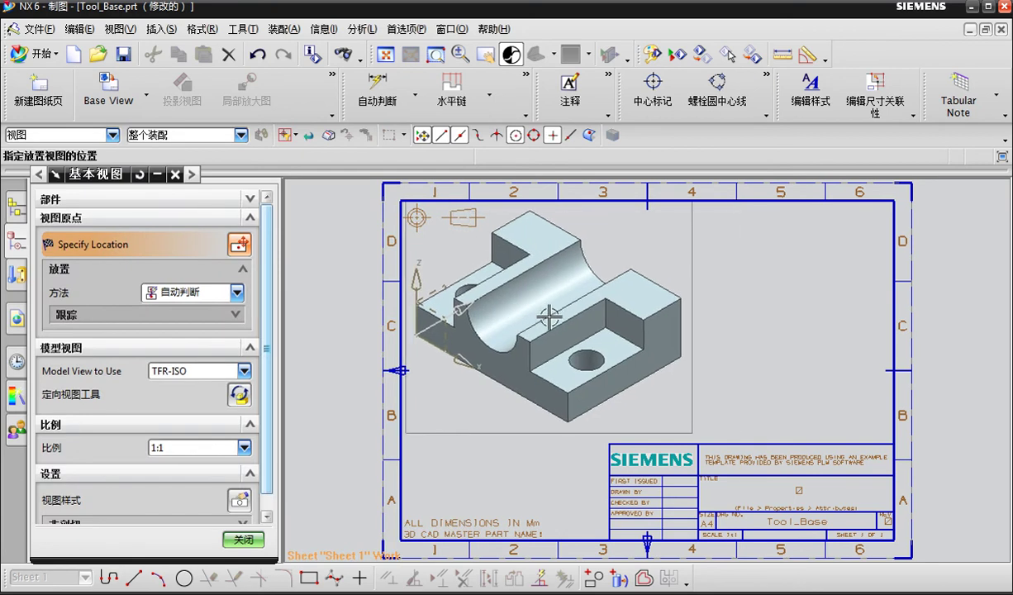
pyautogui.click(537, 319)
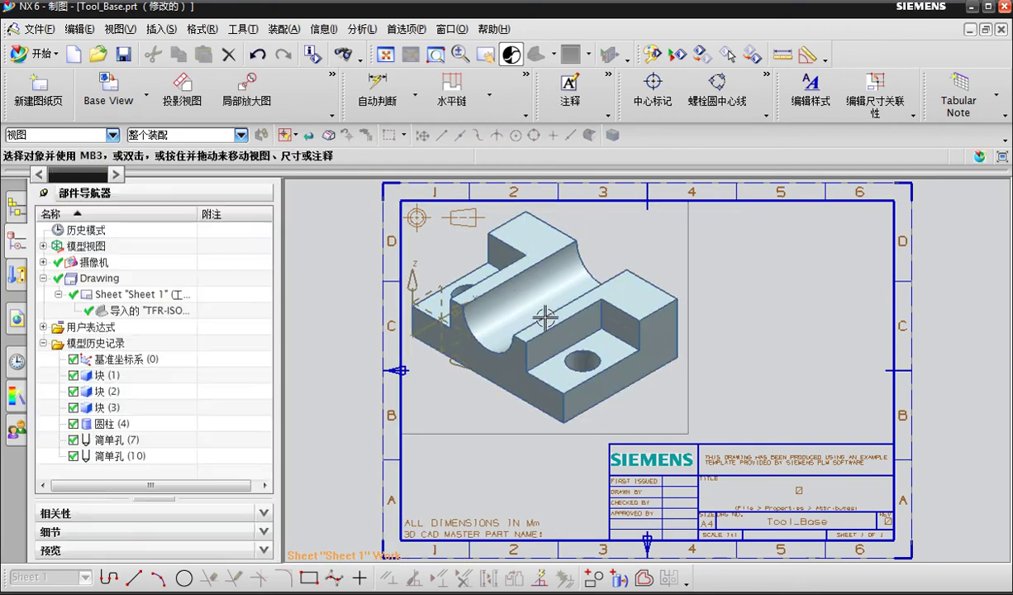
# Step: Place a 1:2 TOP base view at the sheet's upper right with a projected view below it
pyautogui.press('Escape')
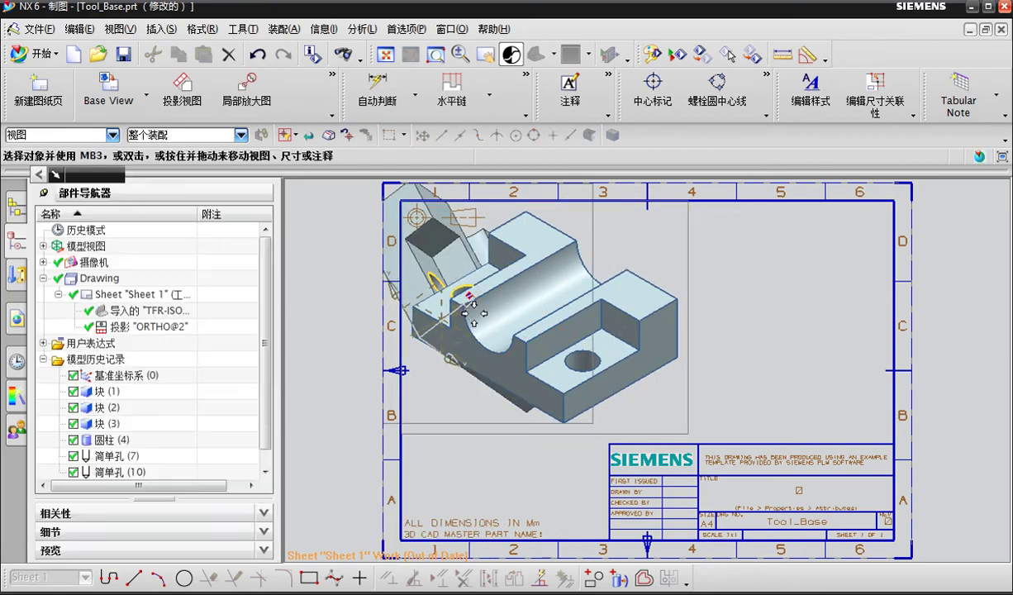
pyautogui.click(114, 93)
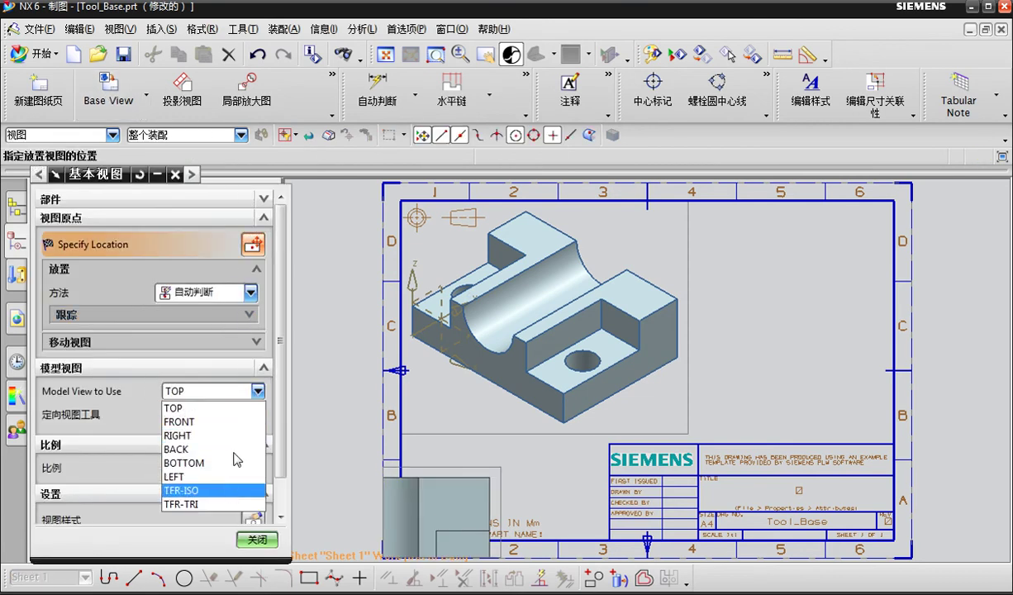
pyautogui.click(235, 408)
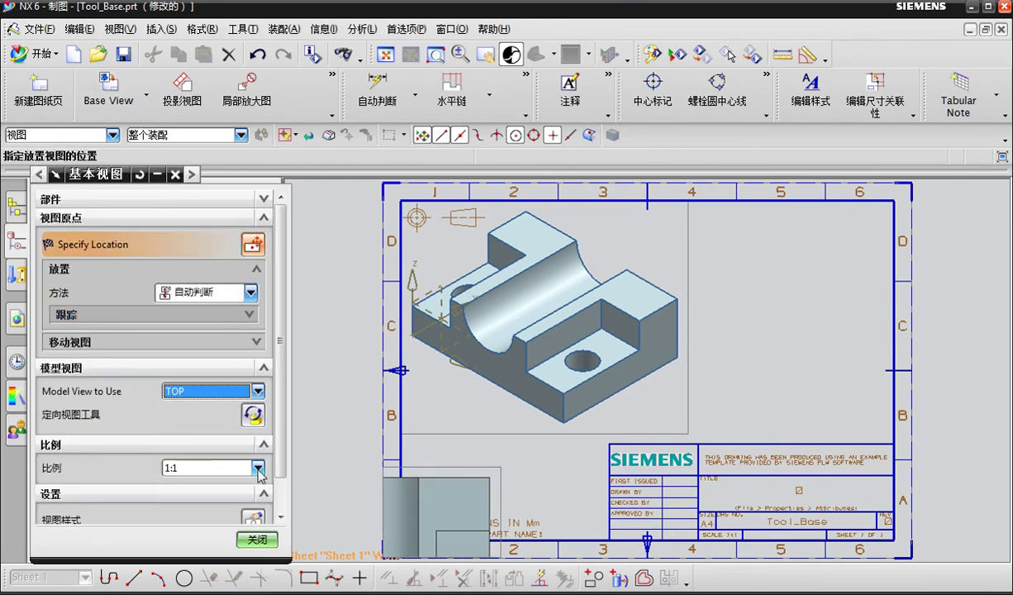
pyautogui.click(259, 468)
pyautogui.click(222, 539)
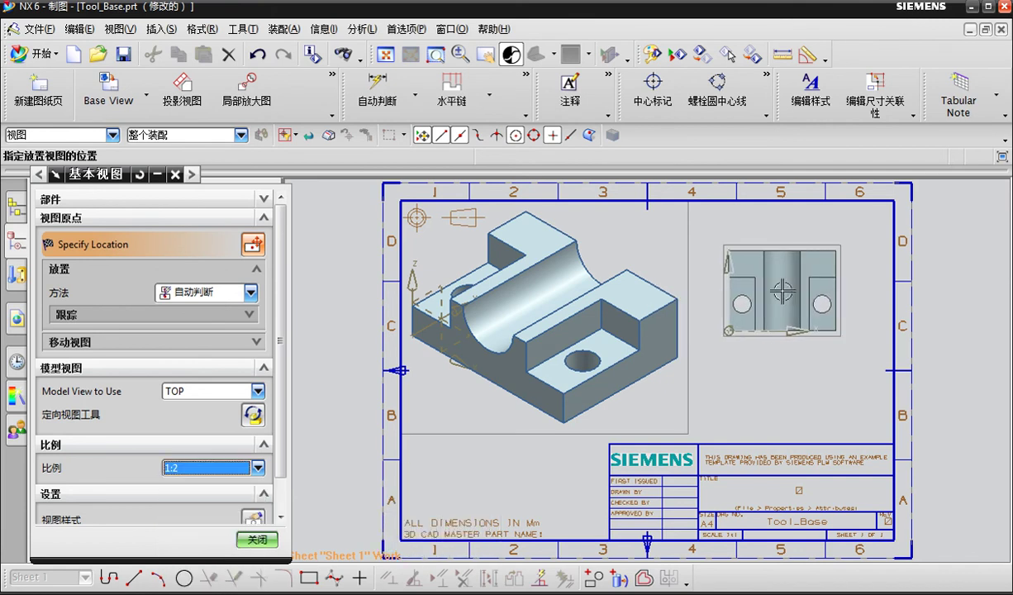
pyautogui.click(782, 284)
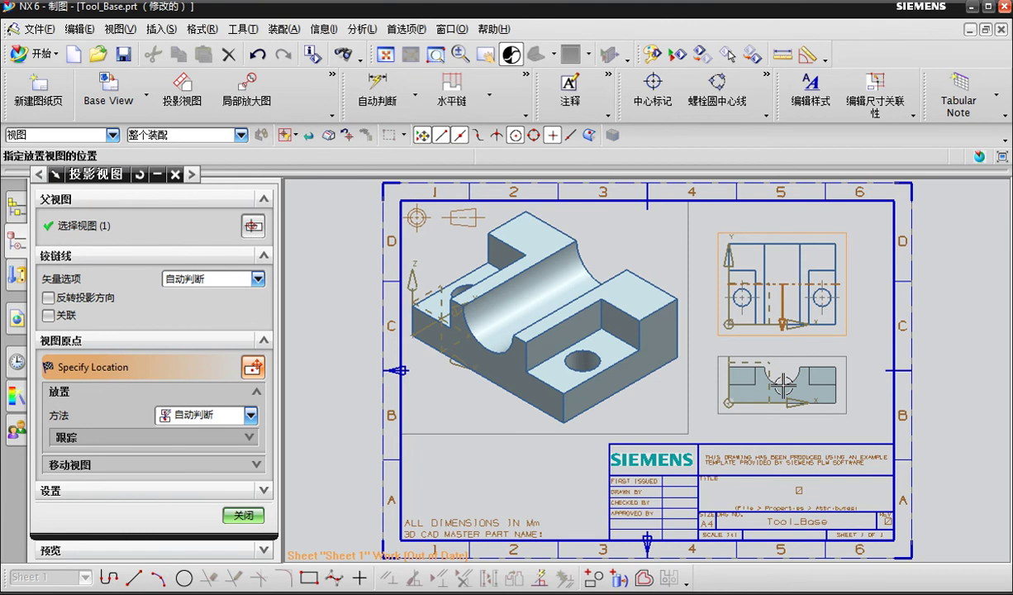
pyautogui.click(781, 383)
pyautogui.middleClick(602, 366)
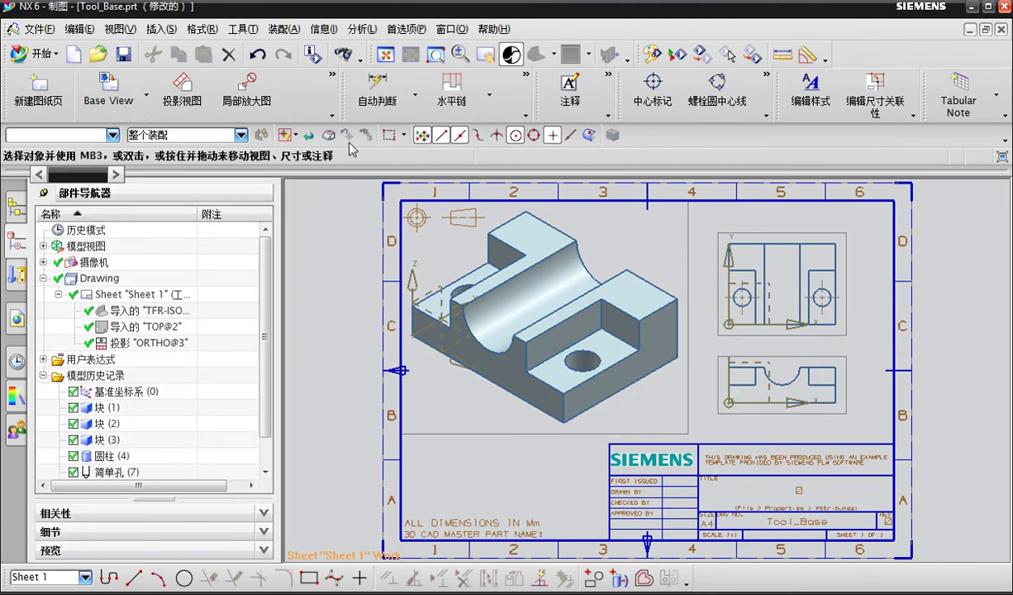
# Step: Show the ORTHO@3 projected view's hidden edges as dashed lines
pyautogui.doubleClick(775, 357)
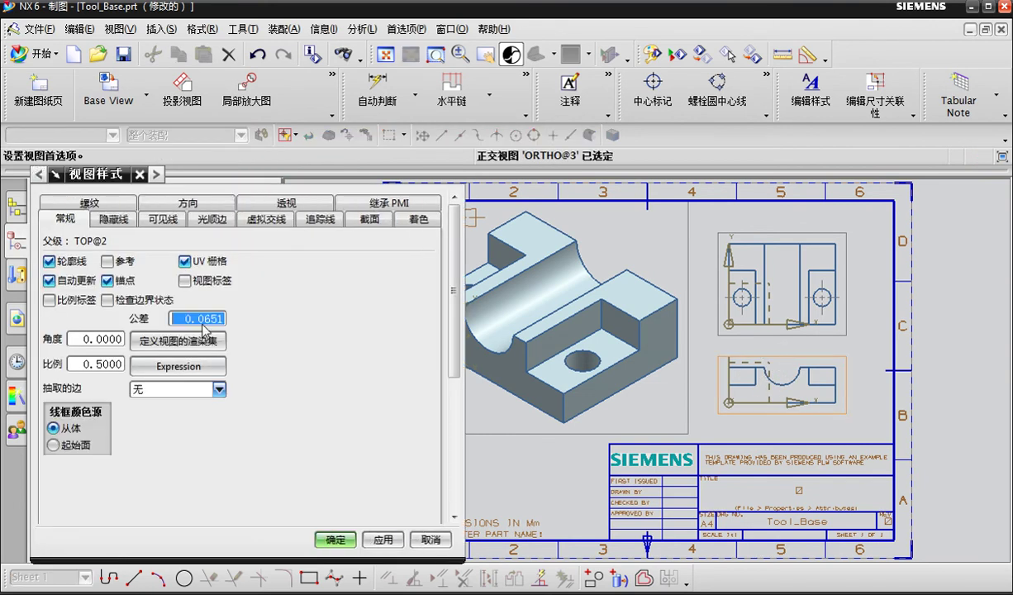
pyautogui.click(114, 217)
pyautogui.click(198, 261)
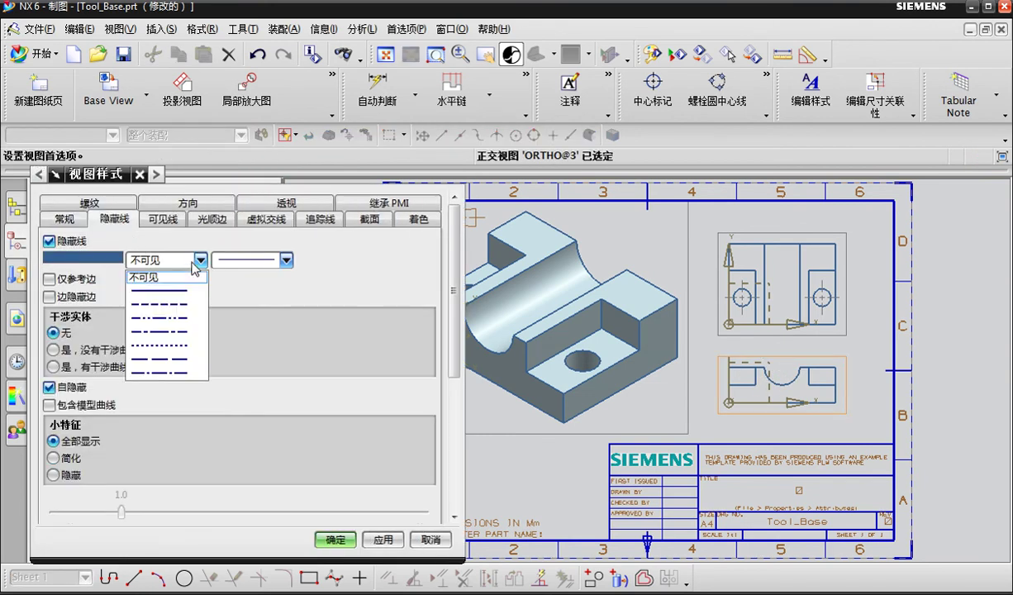
pyautogui.click(180, 304)
pyautogui.click(335, 539)
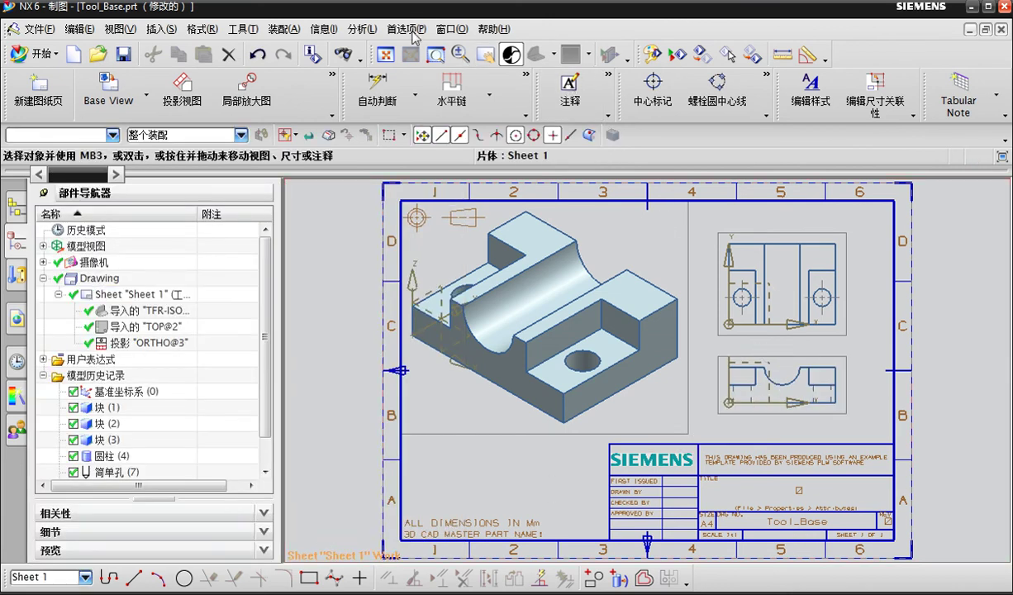
pyautogui.click(407, 29)
# Step: In annotation preferences, make dimension text horizontal with 1 decimal place and arrow length 2
pyautogui.click(430, 80)
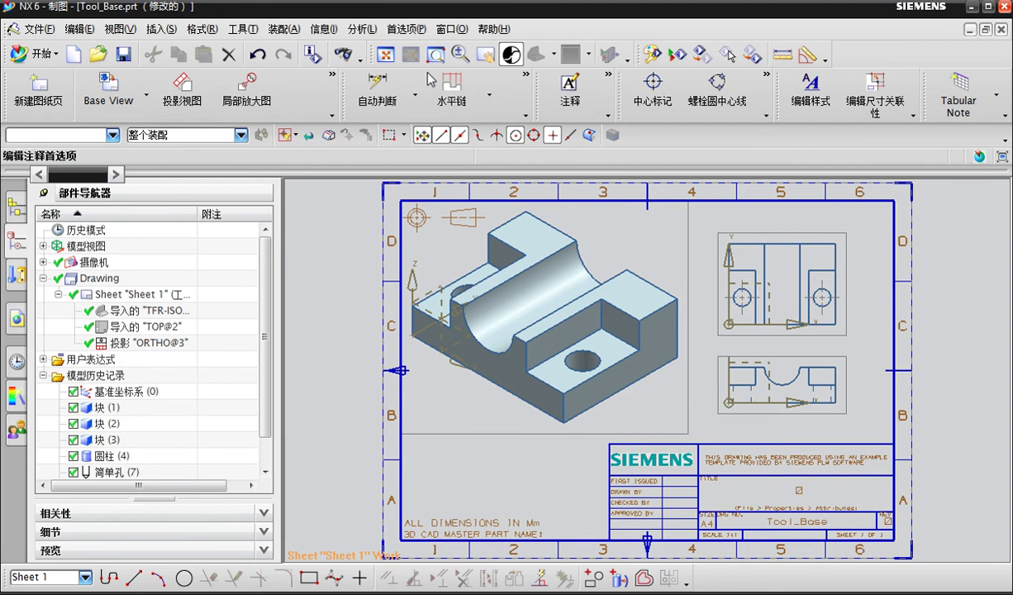
pyautogui.click(60, 219)
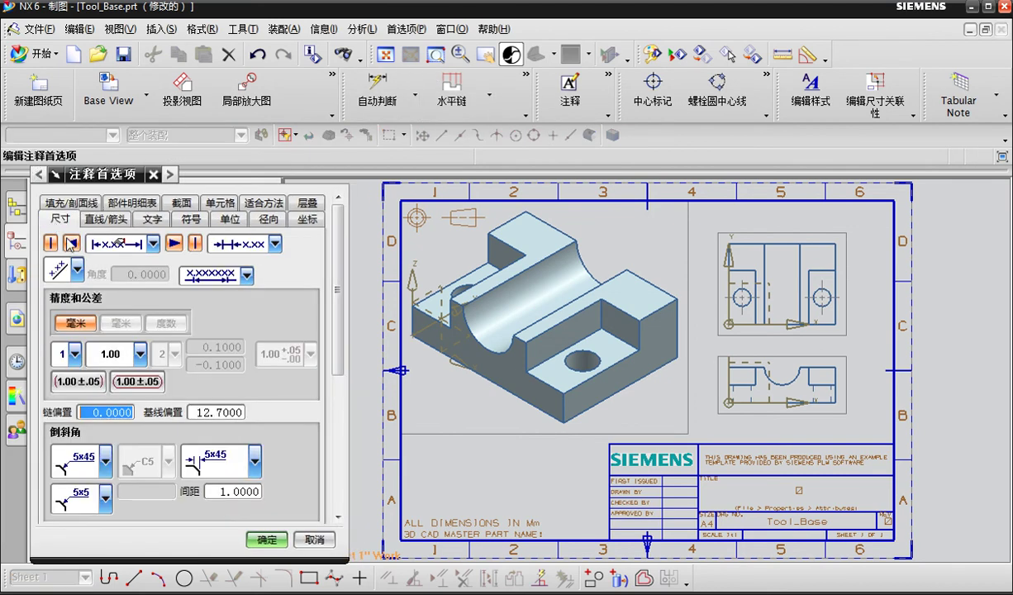
pyautogui.click(77, 271)
pyautogui.click(66, 294)
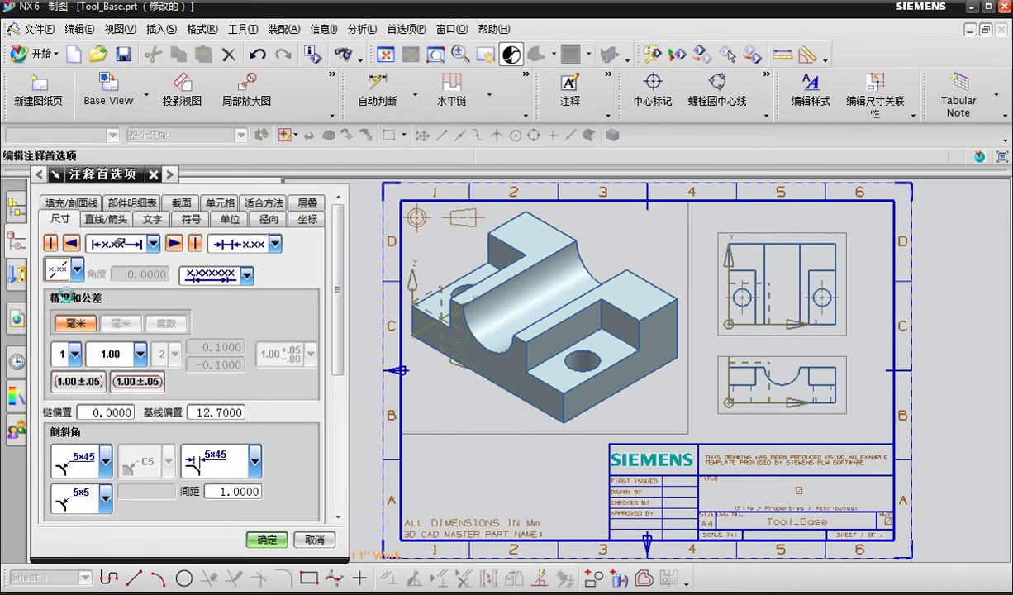
pyautogui.click(75, 353)
pyautogui.click(64, 368)
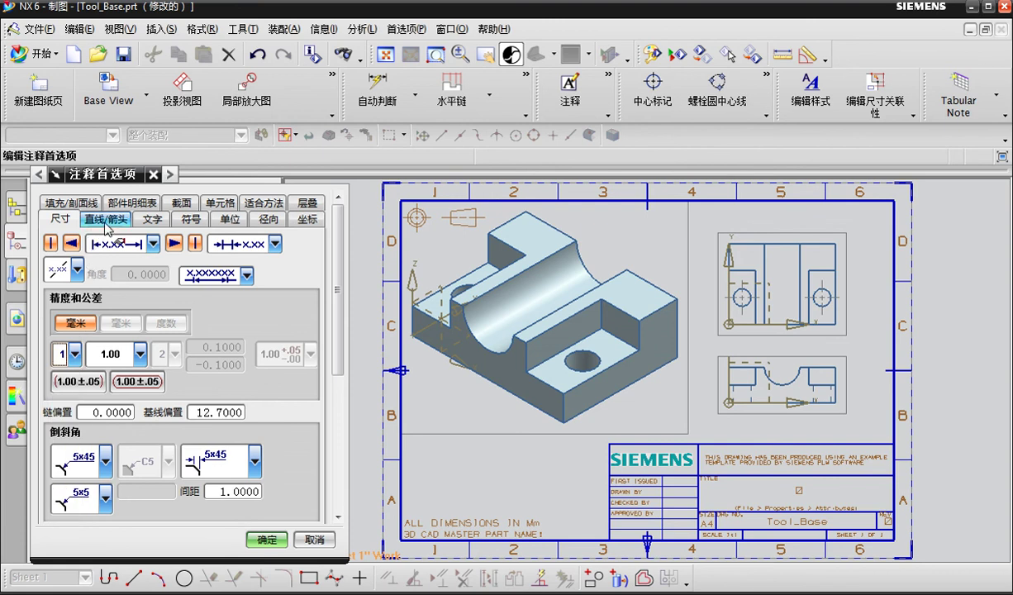
pyautogui.click(105, 220)
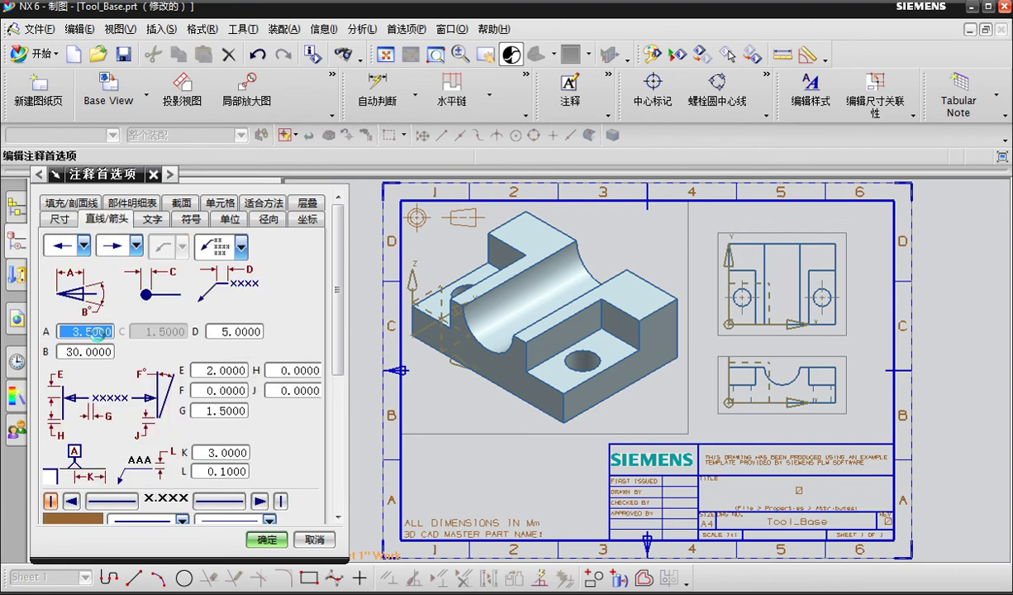
pyautogui.write('2')
pyautogui.press('Tab')
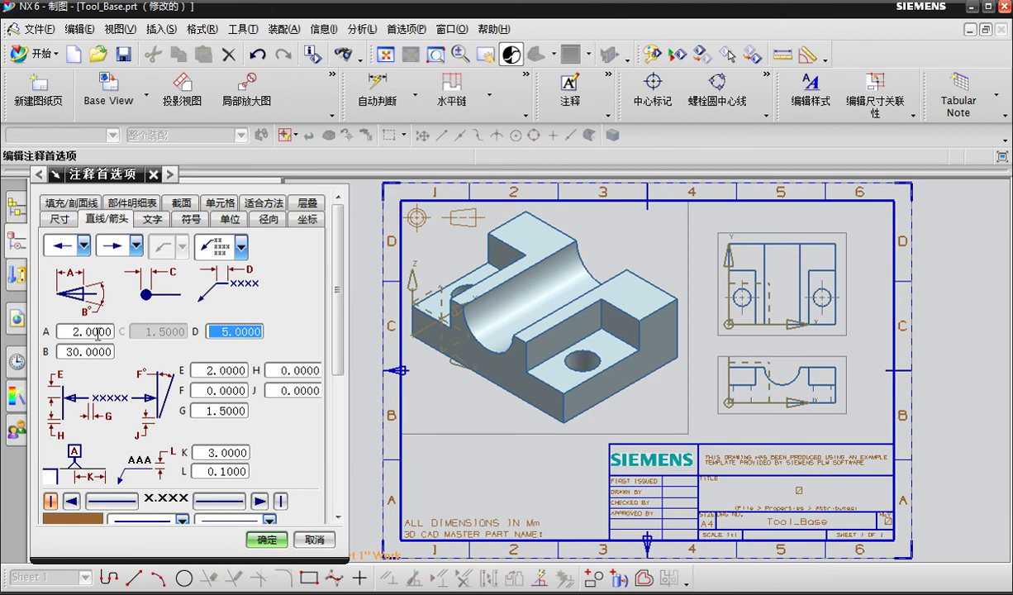
# Step: Set the annotation character size to 2 and the text colour to black
pyautogui.click(153, 219)
pyautogui.click(289, 337)
pyautogui.write('2')
pyautogui.press('Tab')
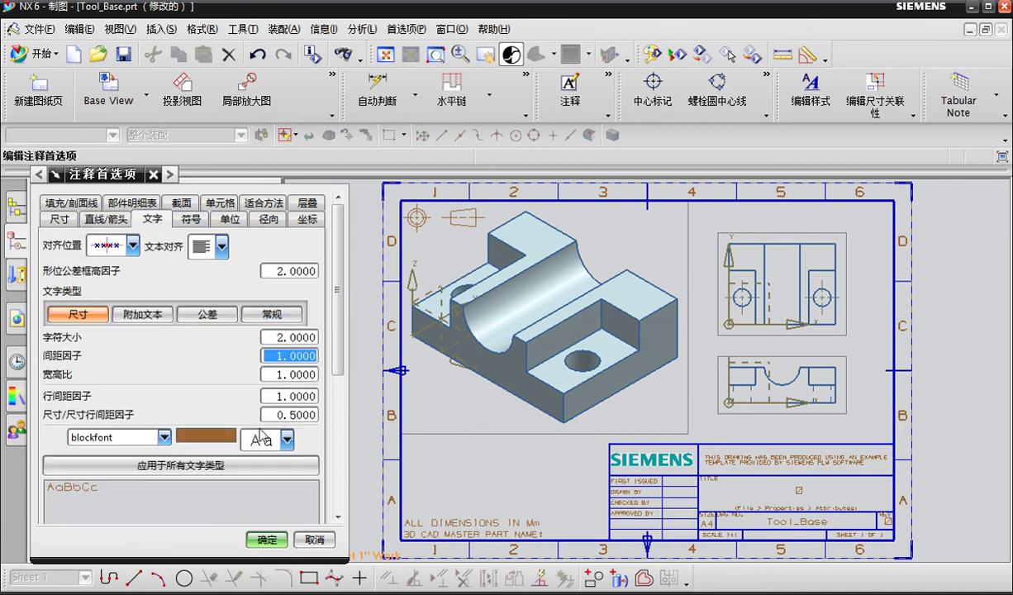
pyautogui.click(214, 435)
pyautogui.click(92, 266)
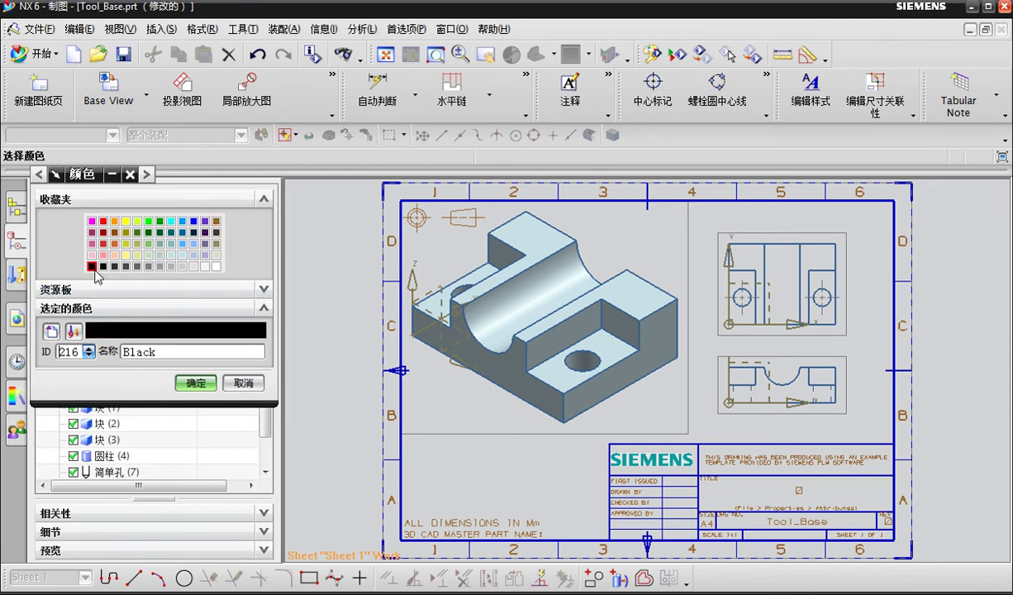
pyautogui.click(195, 383)
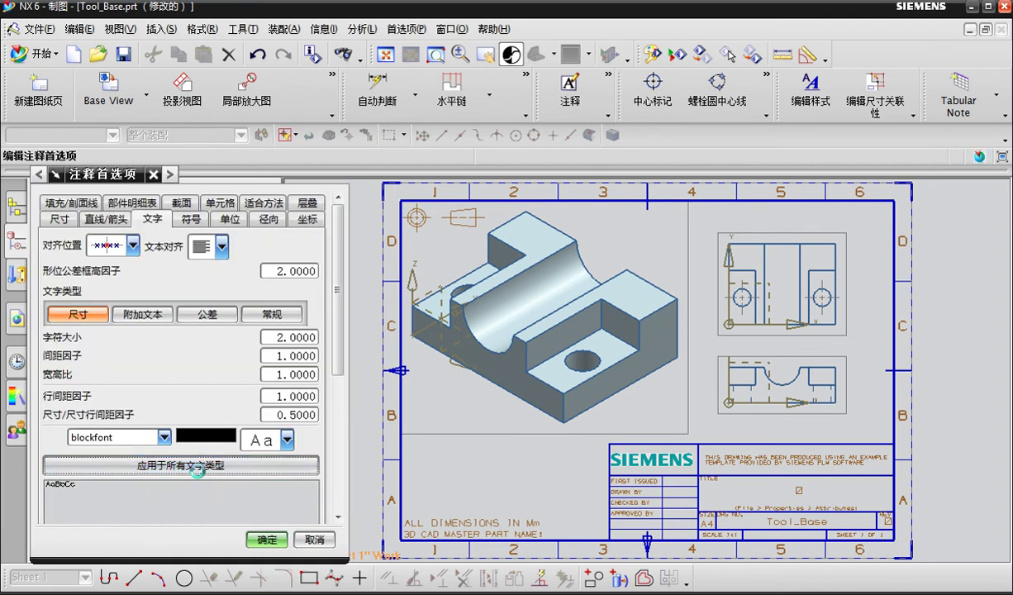
# Step: Use a period as the decimal separator and apply the annotation preferences
pyautogui.click(229, 218)
pyautogui.click(81, 249)
pyautogui.click(73, 277)
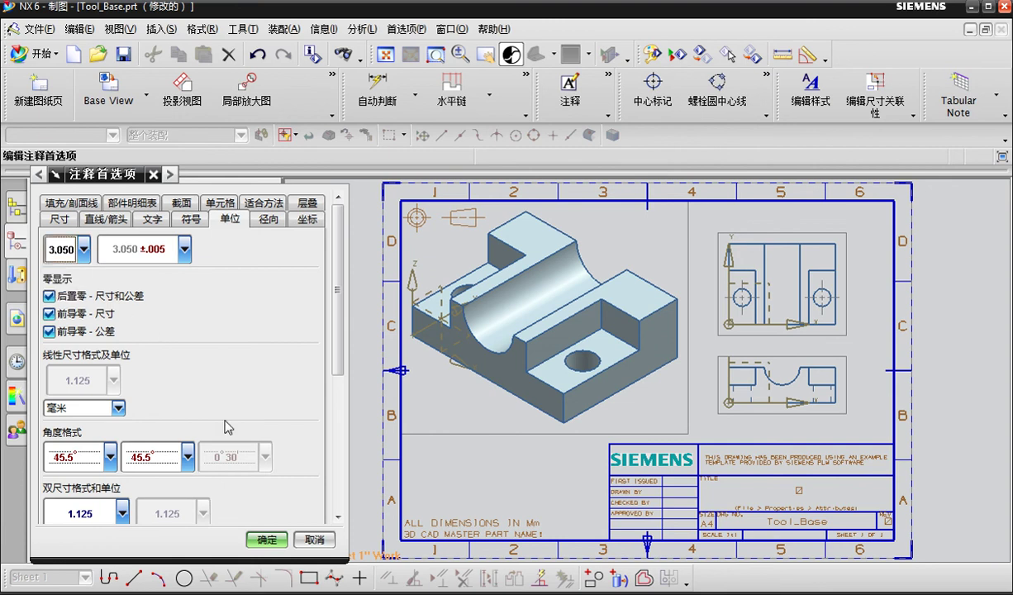
pyautogui.click(266, 541)
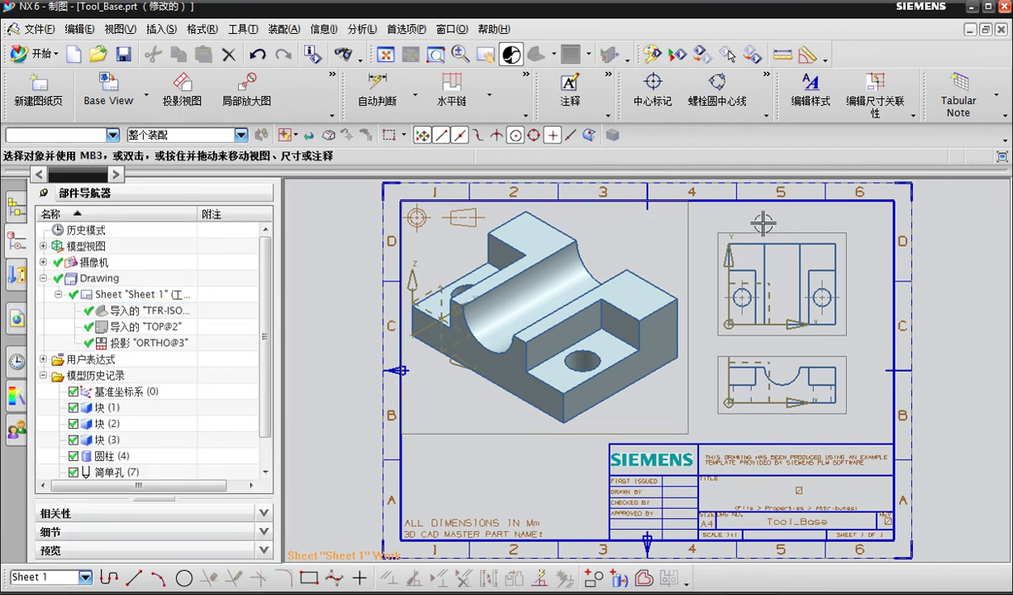
# Step: Add inferred dimensions 120.0 and 90.0 on the TOP view and 40.0 on the projected view
pyautogui.click(377, 91)
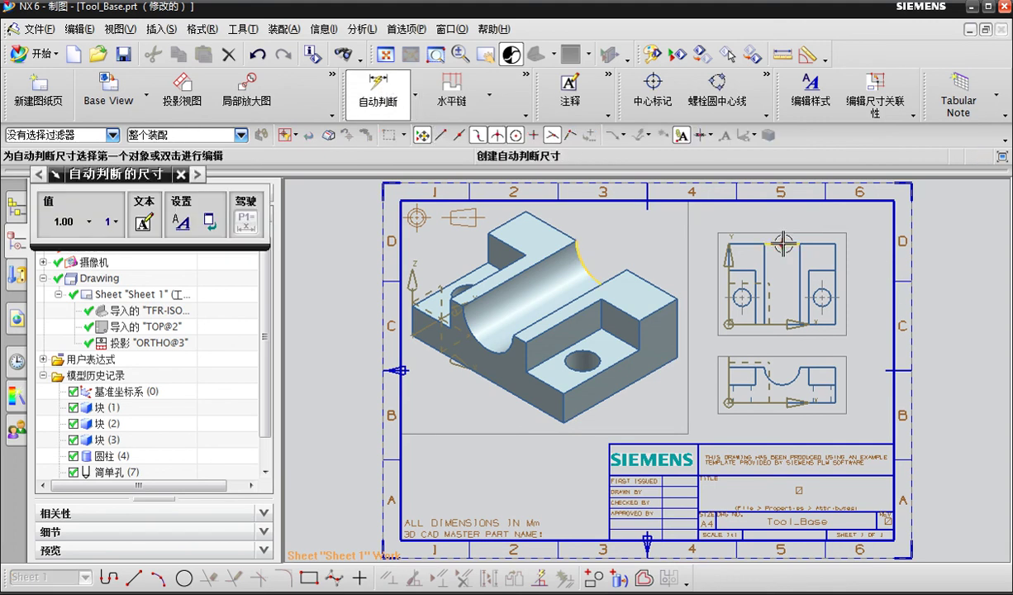
pyautogui.click(727, 258)
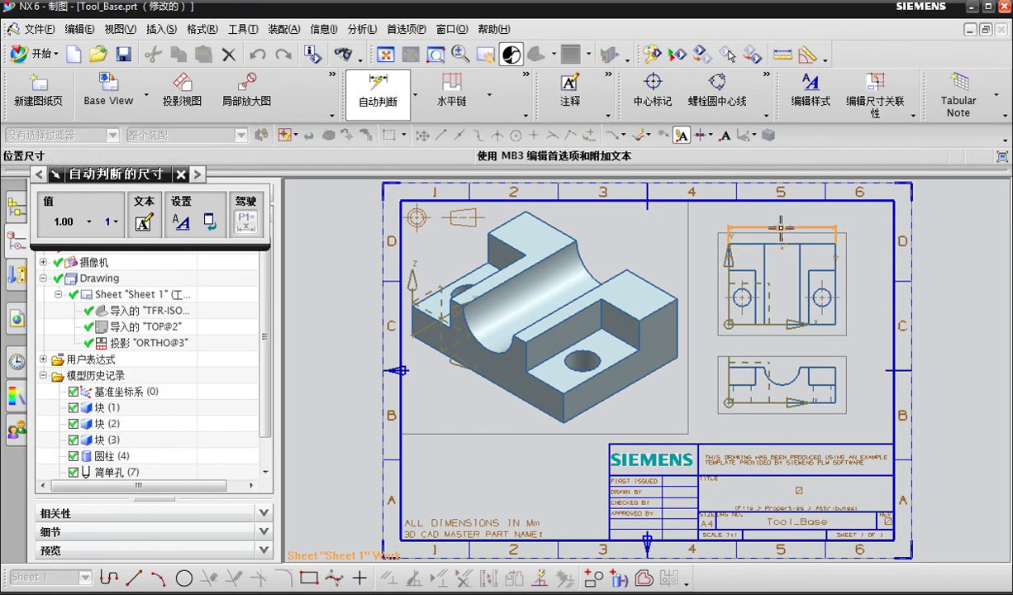
pyautogui.click(782, 223)
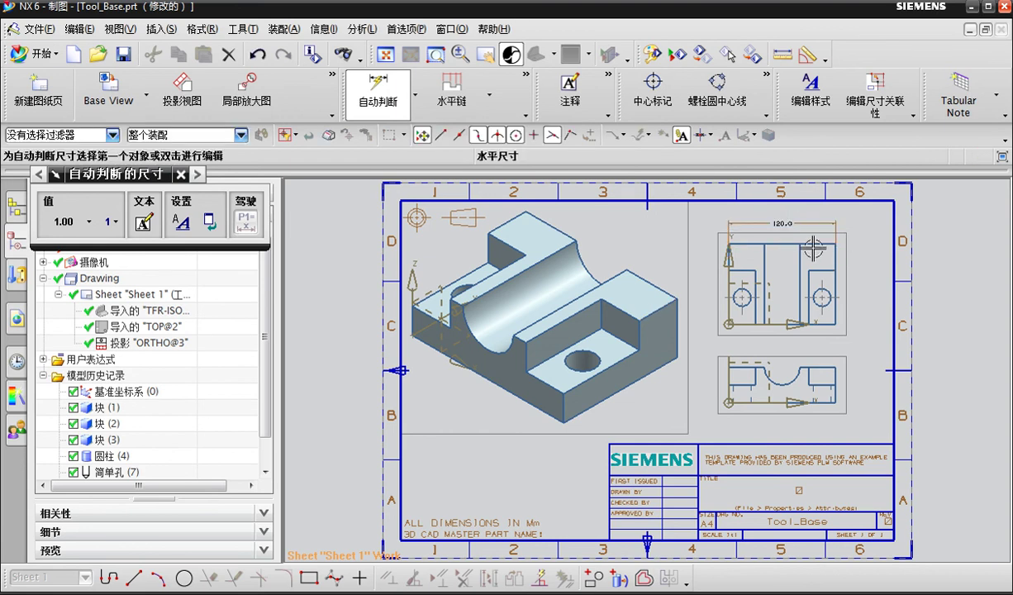
pyautogui.click(816, 243)
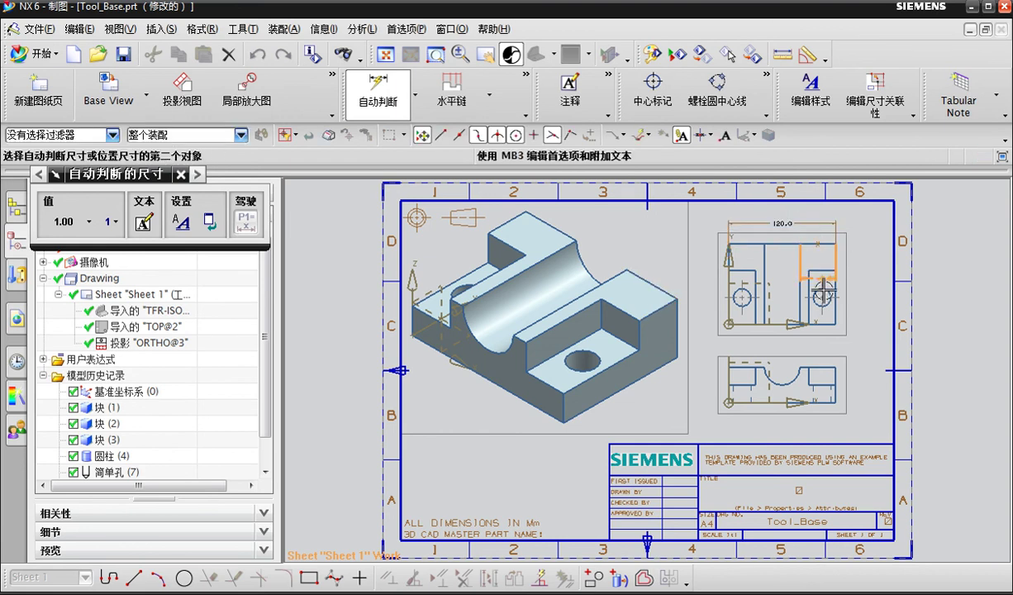
pyautogui.click(783, 322)
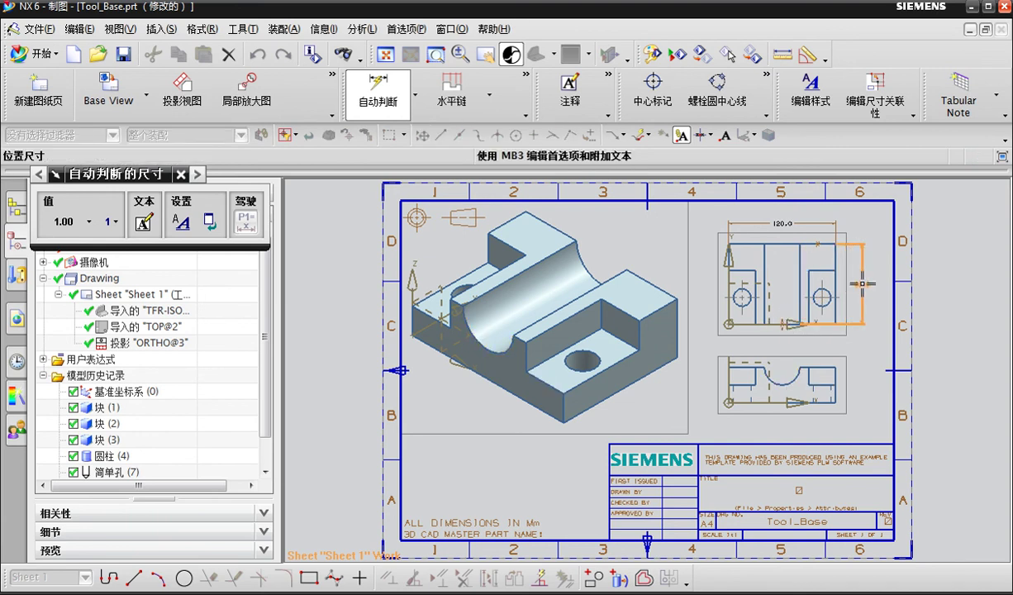
pyautogui.click(862, 284)
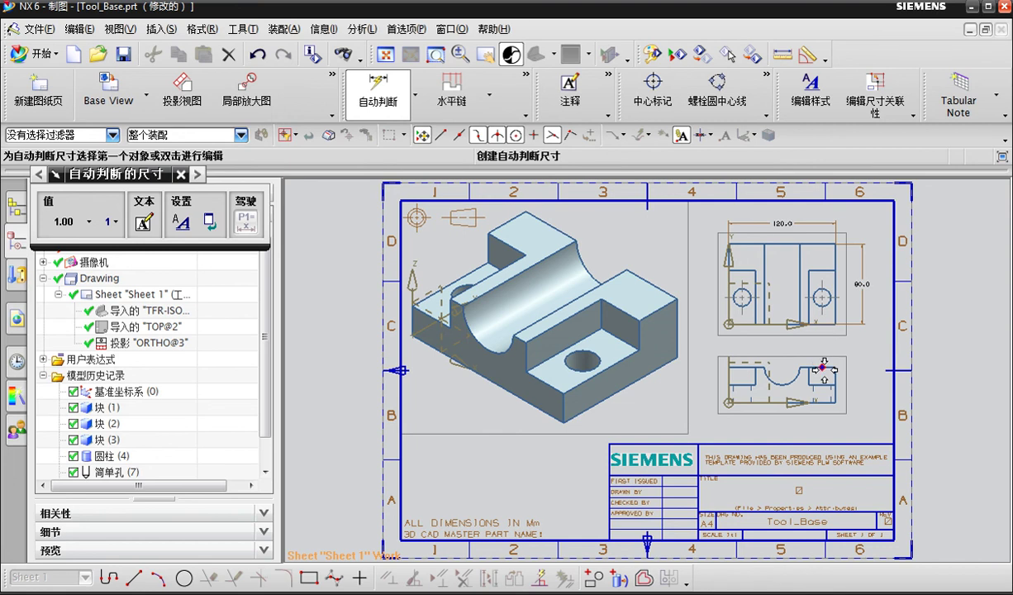
pyautogui.click(808, 376)
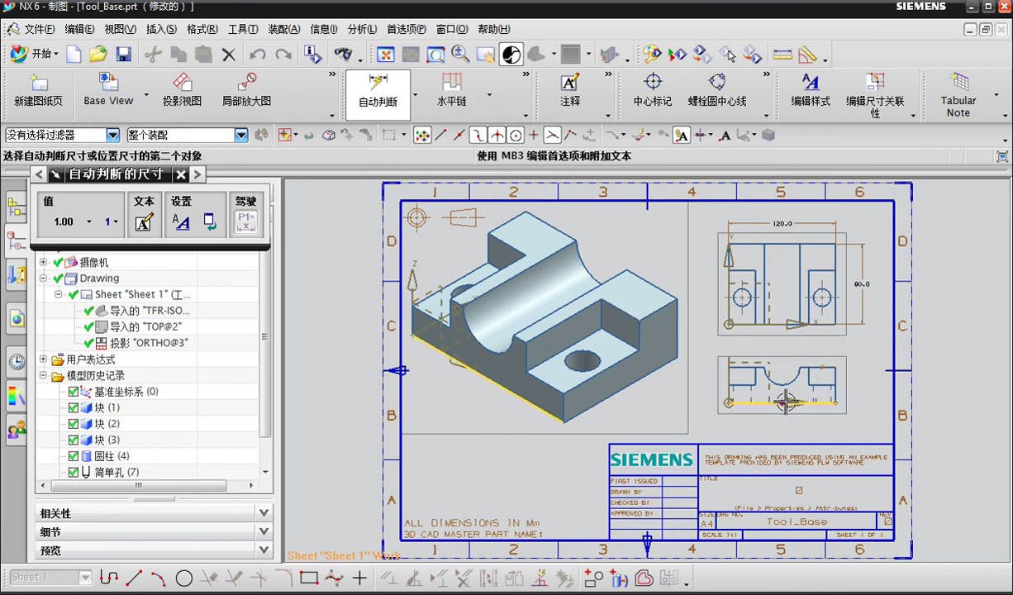
pyautogui.click(800, 395)
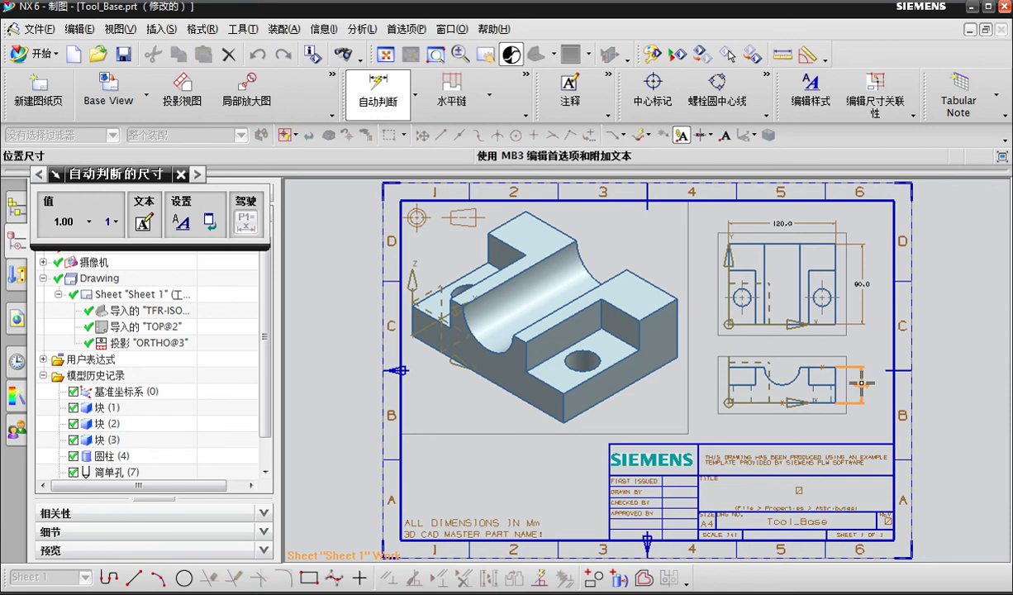
pyautogui.click(861, 382)
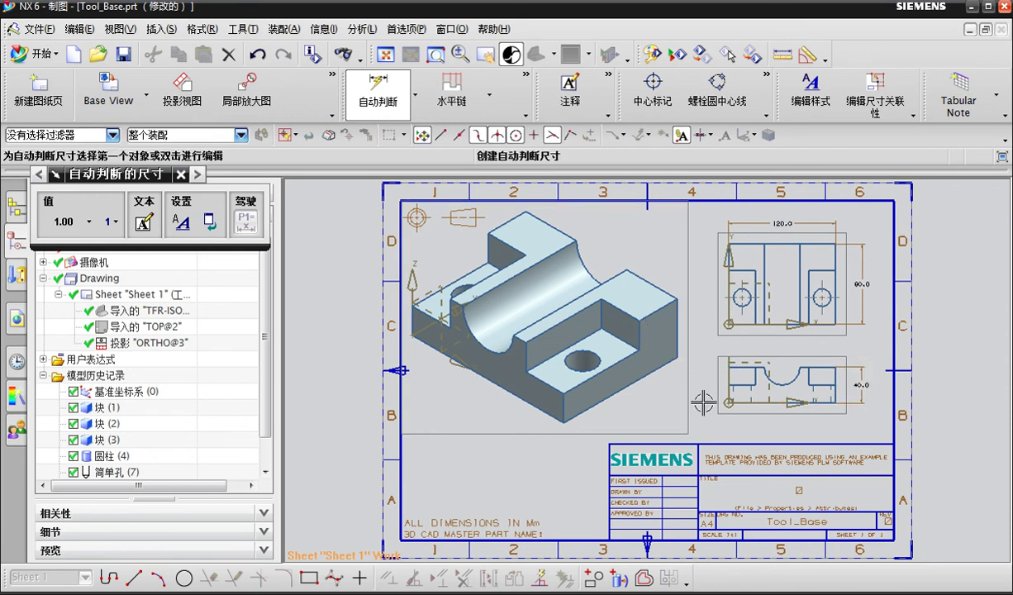
pyautogui.press('Escape')
pyautogui.rightClick(138, 398)
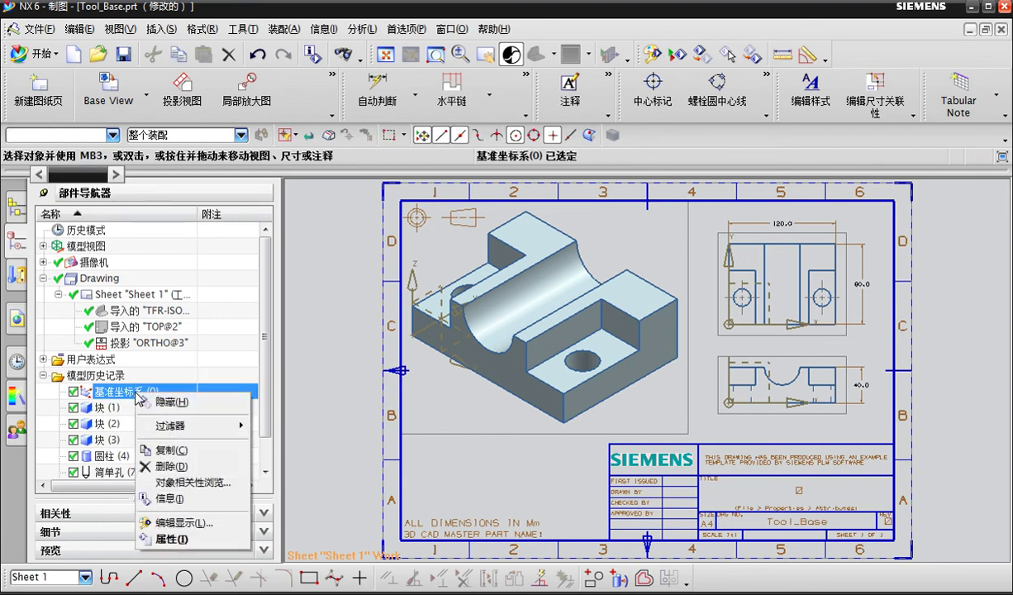